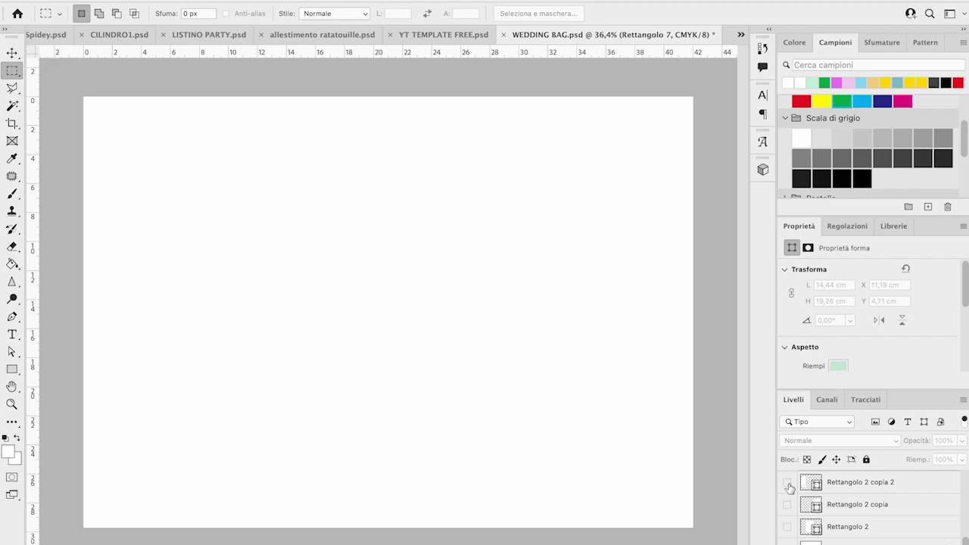
Group the selected template layers, show the group to view the bag layout, and hide it again
key("super+g")
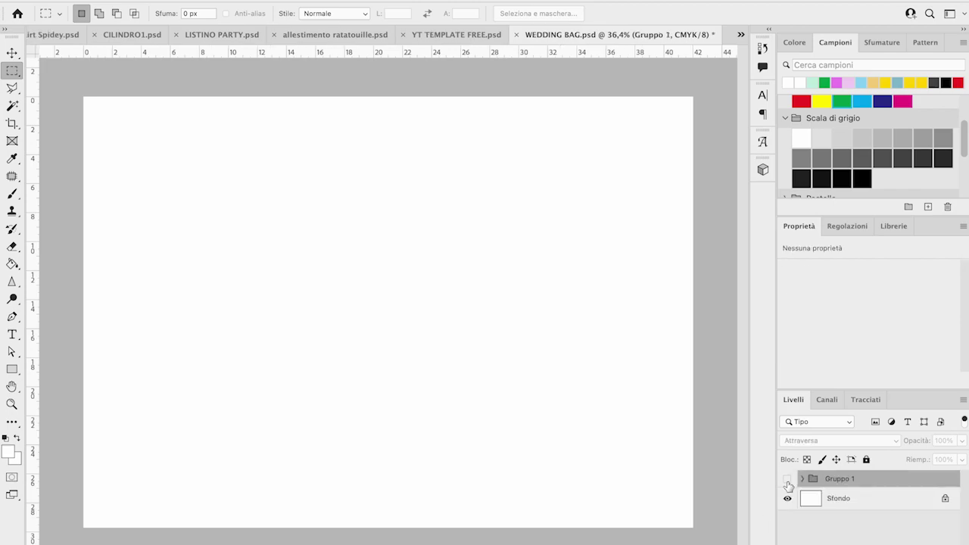
left_click(788, 482)
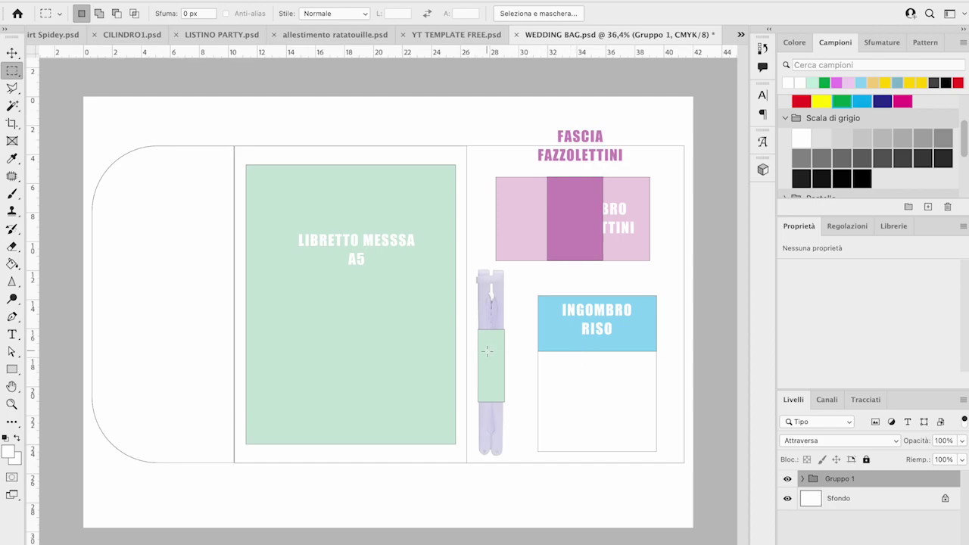
left_click(787, 479)
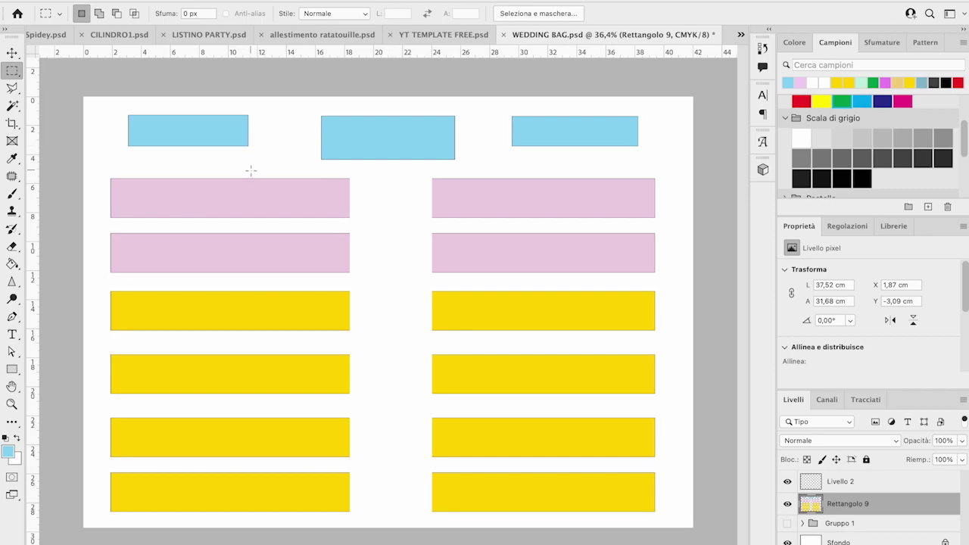
On a new layer above Rettangolo 9, paint two white dots with the Brush on each of the four pink bands
key("ctrl+shift+alt+n")
key("b")
key("x")
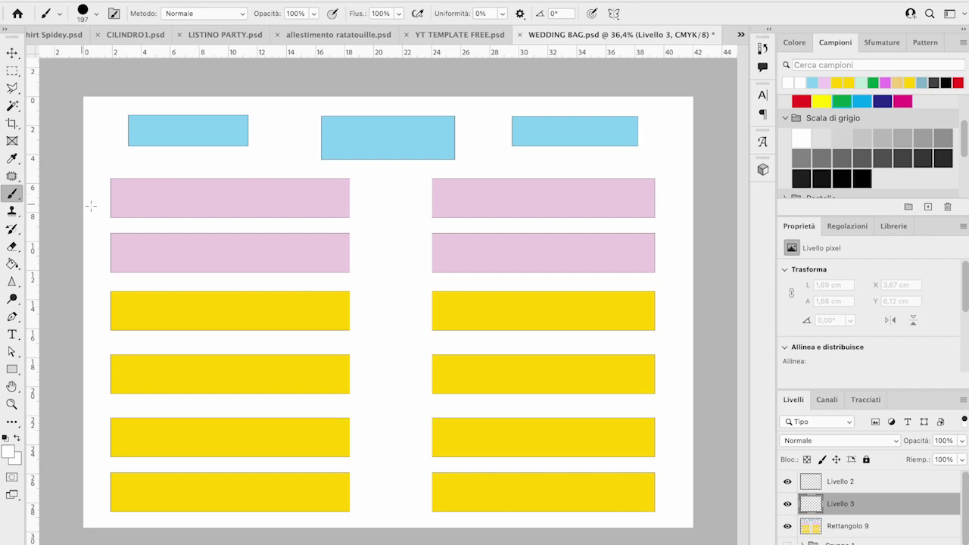
left_click(141, 200)
left_click(294, 199)
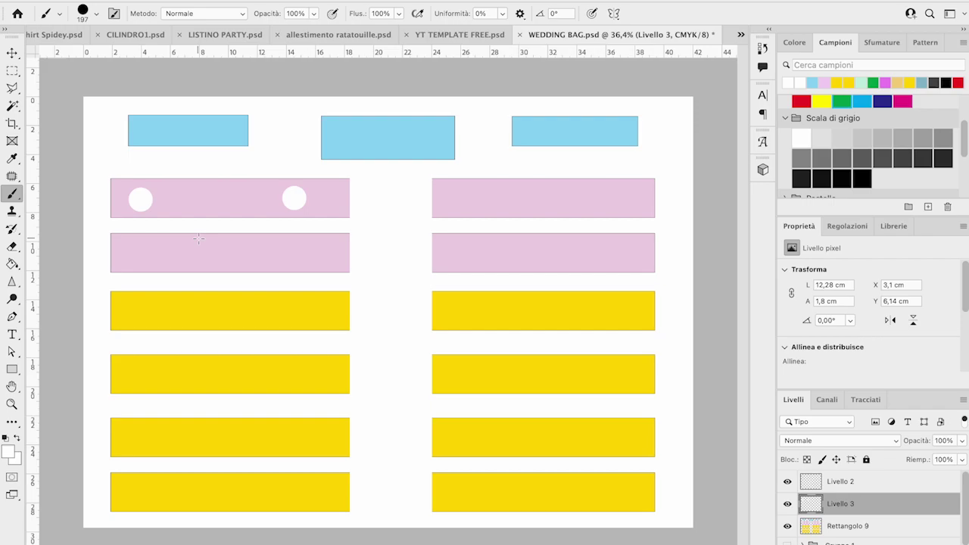
left_click(148, 253)
left_click(290, 255)
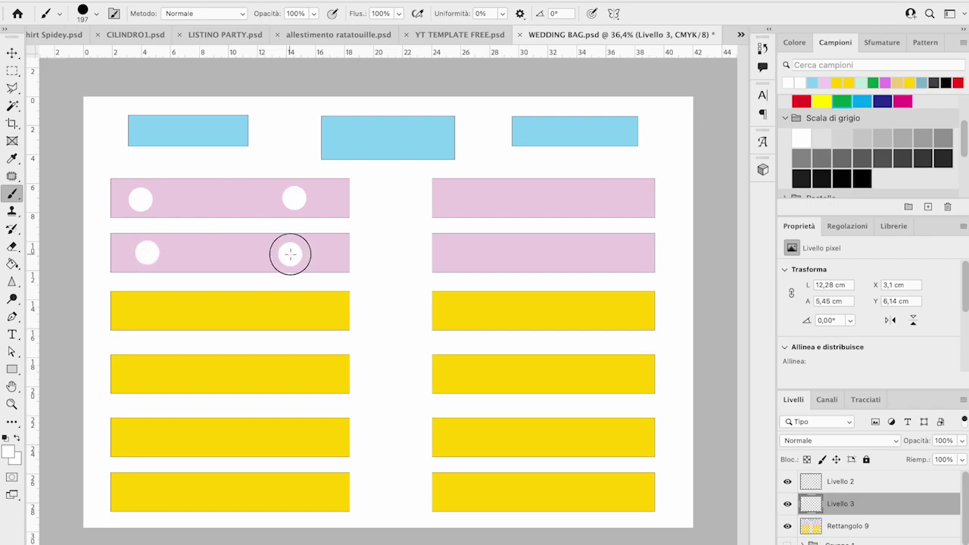
left_click(474, 194)
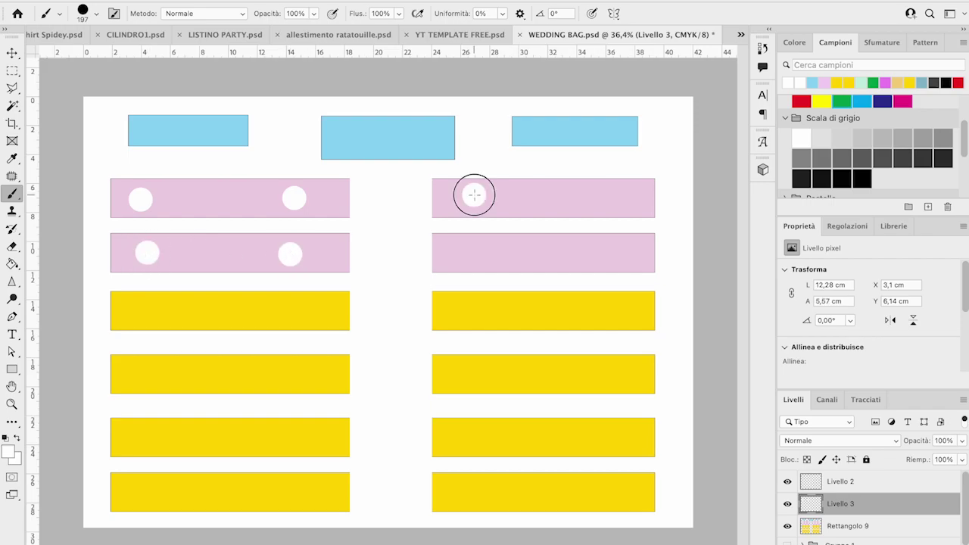
left_click(619, 194)
left_click(472, 256)
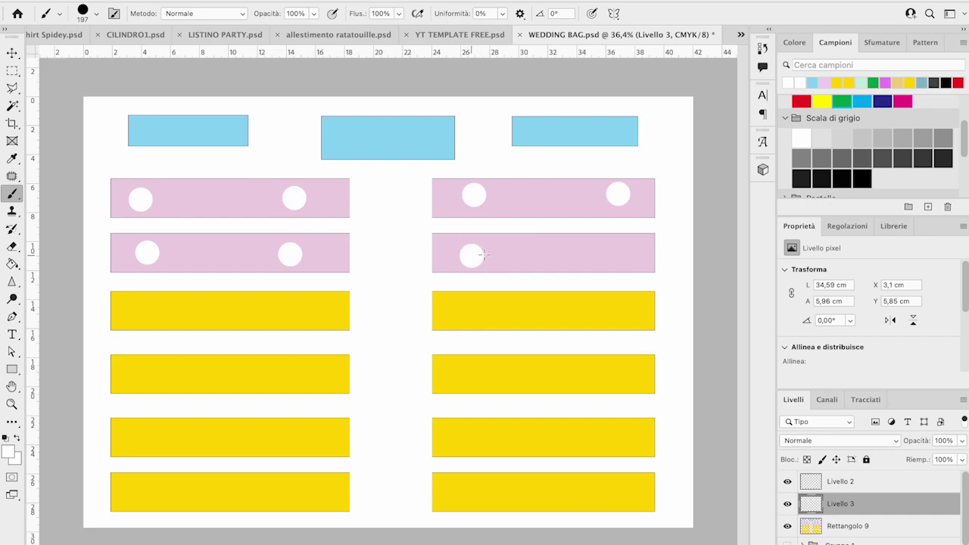
left_click(617, 255)
Paint one white dot on each of the three light blue rectangles
left_click(380, 135)
left_click(182, 127)
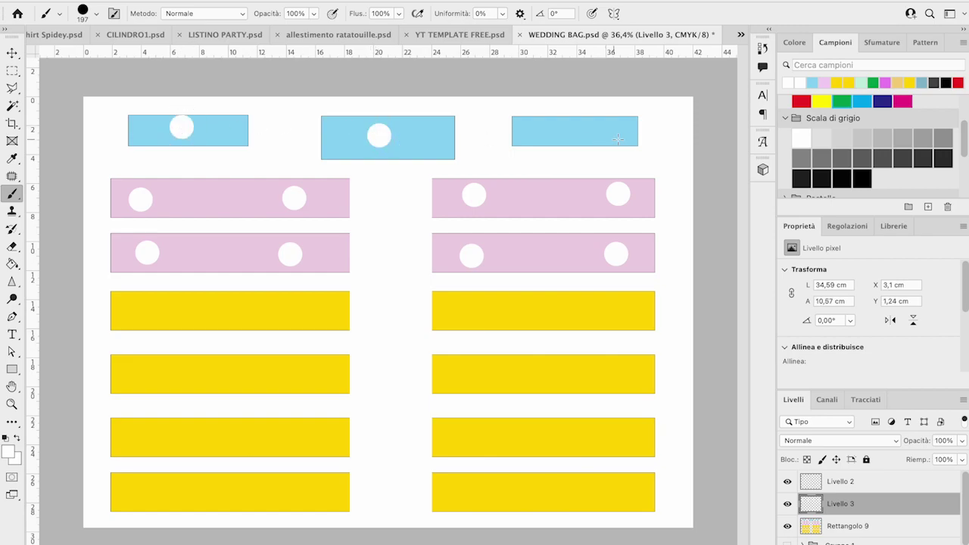
left_click(576, 130)
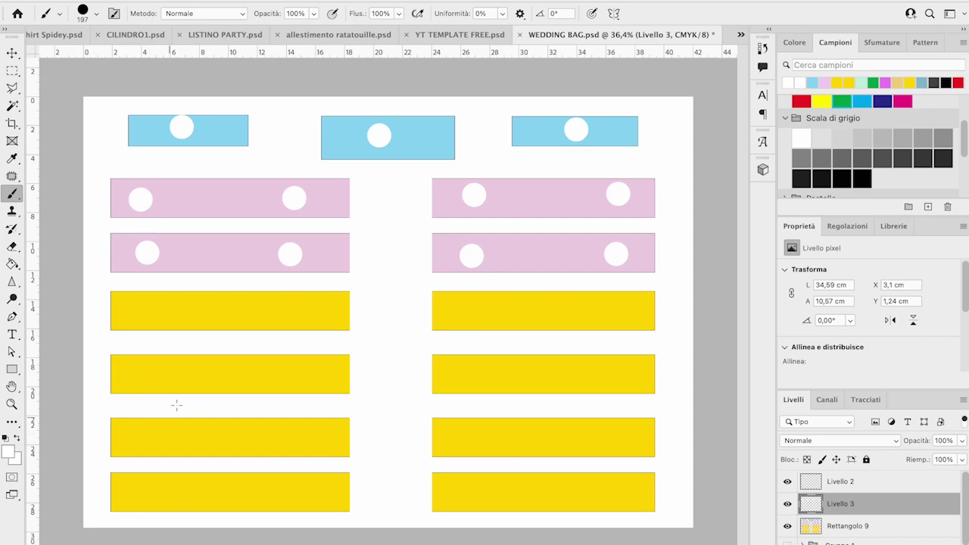
Paint two white dots on each of the six yellow bands in the upper three yellow rows
left_click(142, 308)
left_click(287, 305)
left_click(156, 374)
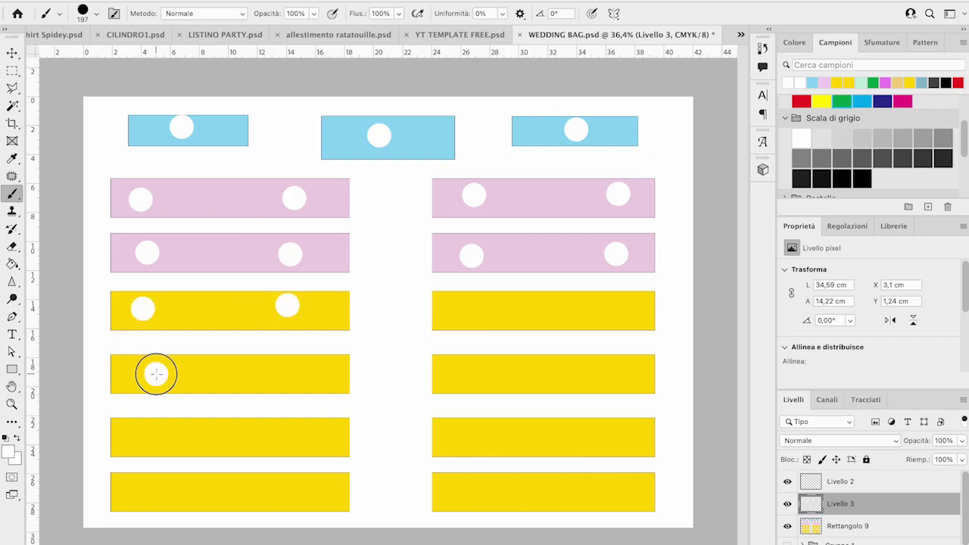
left_click(274, 372)
left_click(464, 315)
left_click(602, 309)
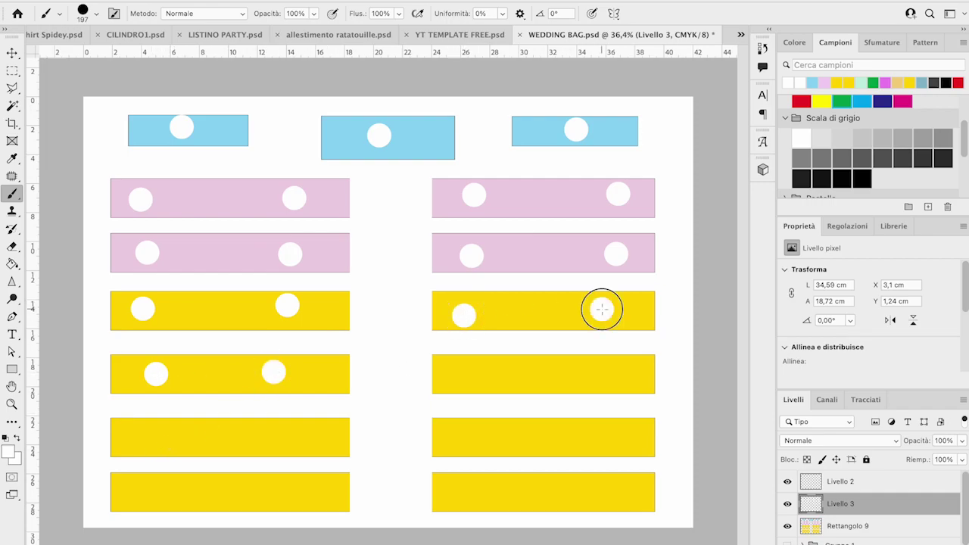
left_click(471, 376)
left_click(606, 375)
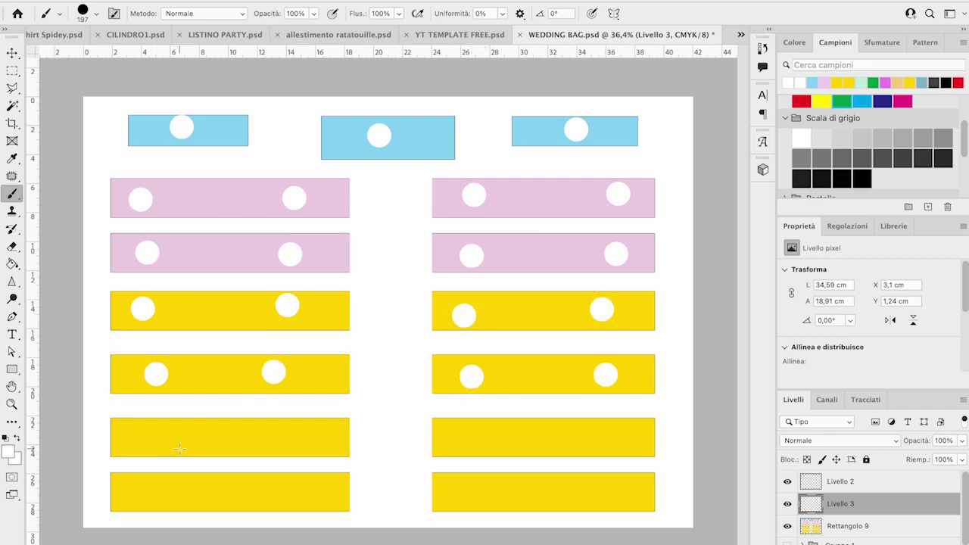
left_click(151, 435)
left_click(288, 435)
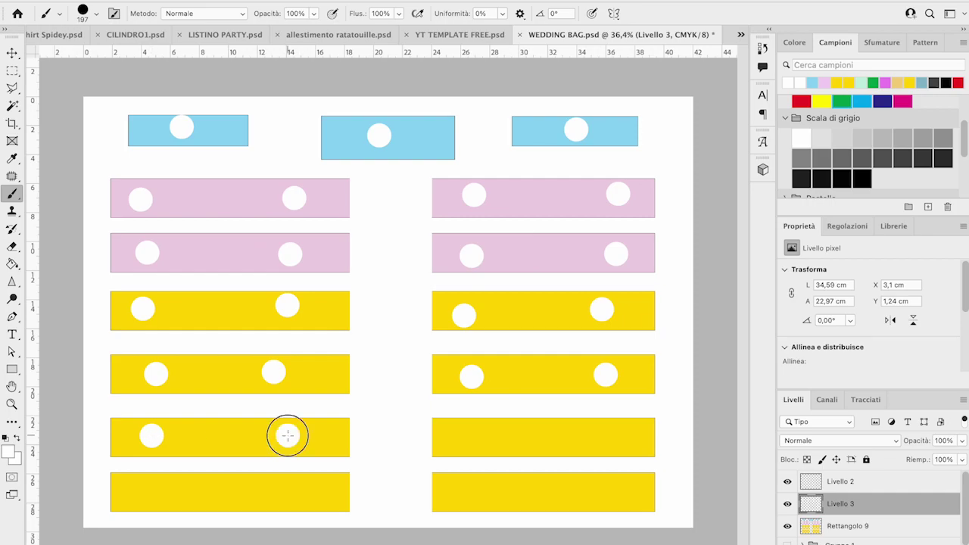
left_click(474, 437)
left_click(624, 439)
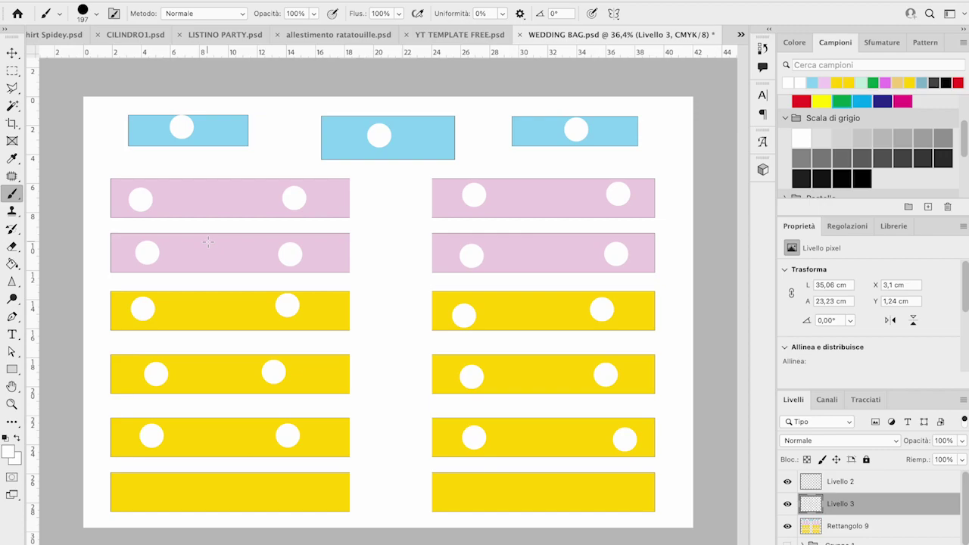
Hide the Livello 3 and Rettangolo 9 layers and the Gruppo 1 group to clear the page
left_click(787, 505)
left_click(789, 526)
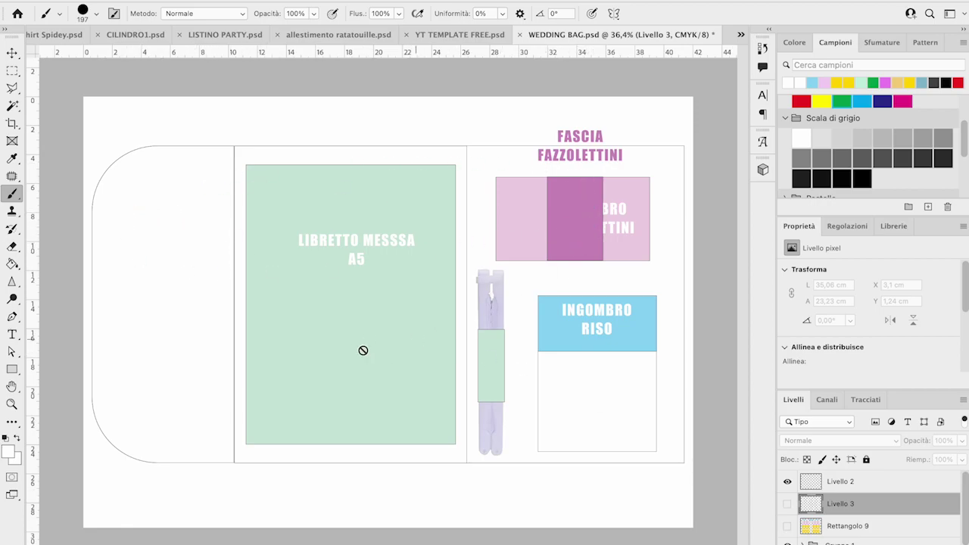
left_click(787, 542)
Draw a rectangle shape about 12.4 cm wide and 14.9 cm high, slightly left of the page centre
left_click(12, 369)
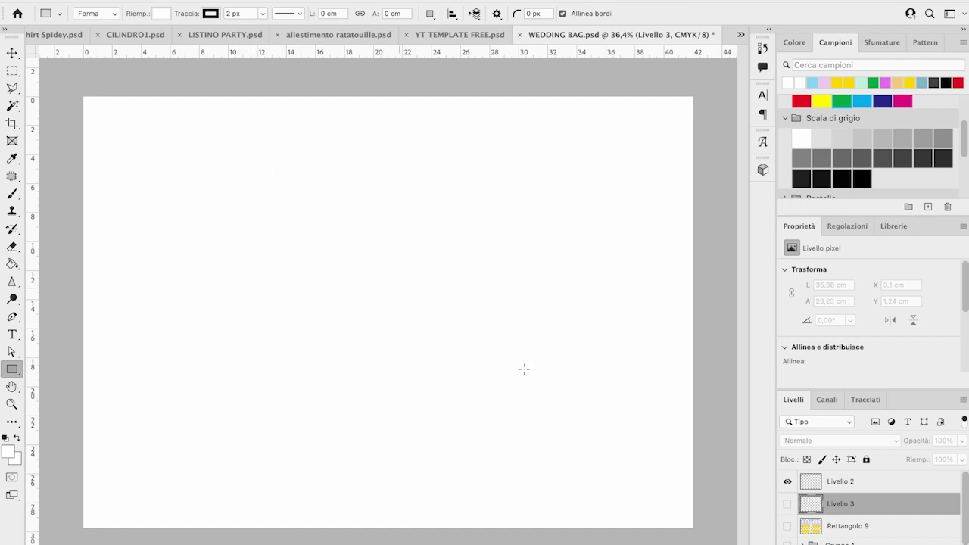
scroll(887, 513, "down", 2)
scroll(887, 513, "up", 2)
scroll(887, 513, "down", 2)
left_click_drag(235, 185, 415, 402)
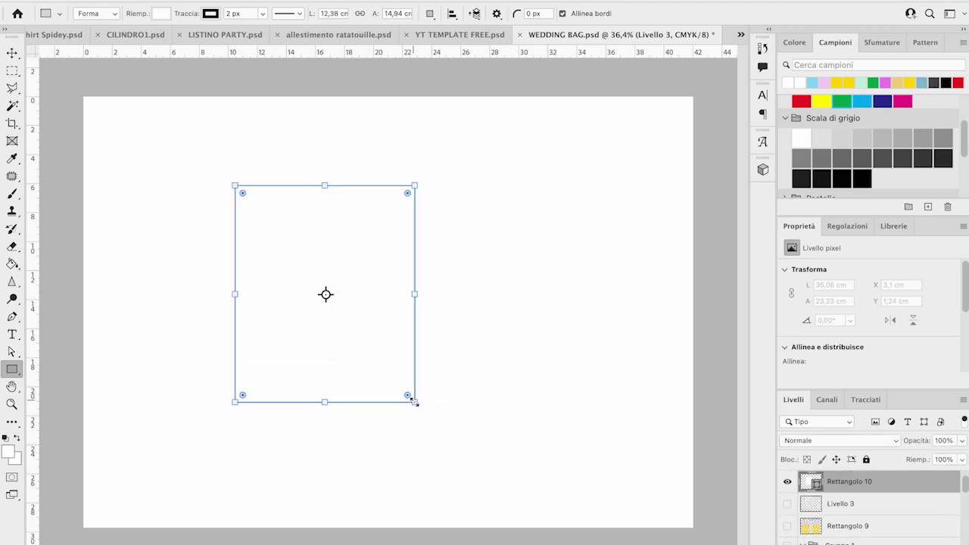
Set the rectangle's width to 15 cm and its height to 20 cm
left_click(321, 13)
double_click(345, 14)
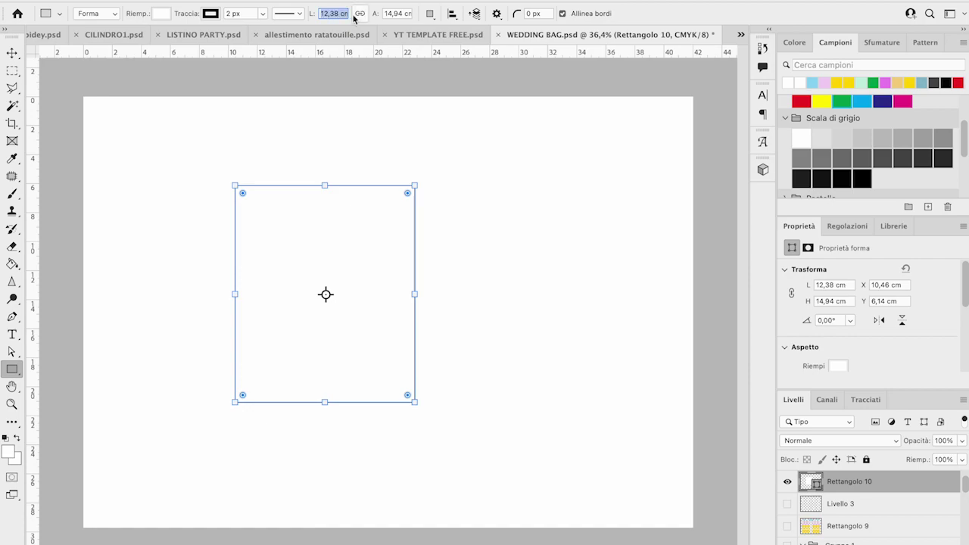
type("15CM")
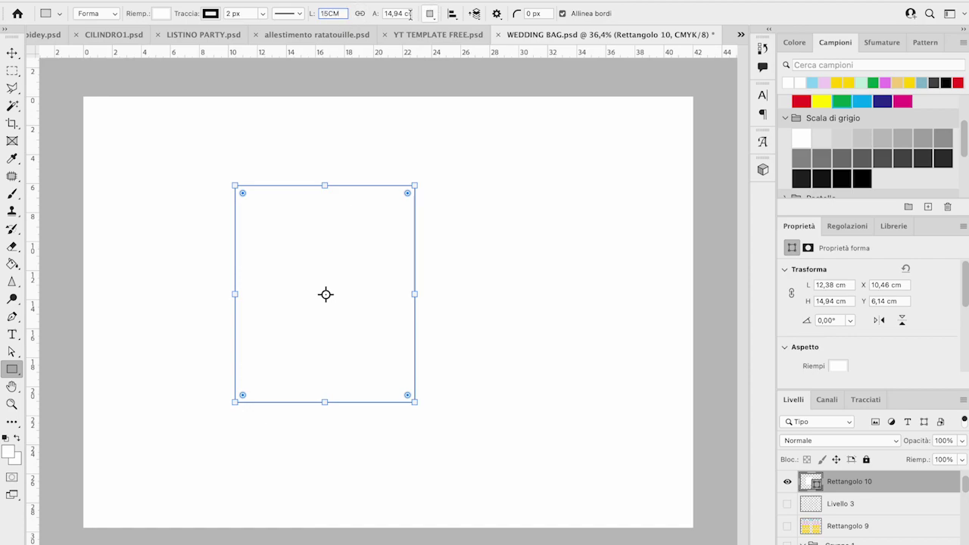
left_click(385, 12)
double_click(388, 13)
type("20")
key("Return")
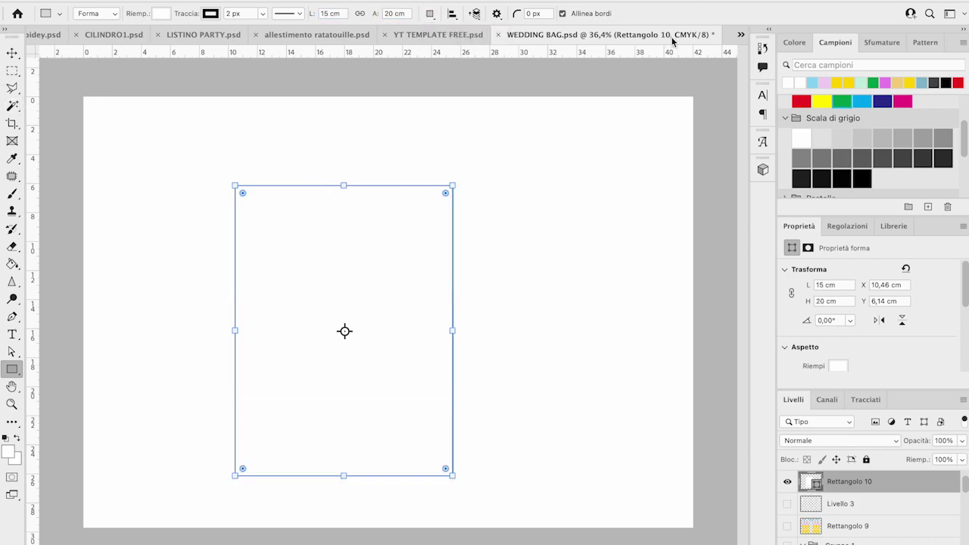
Fill the rectangle with yellow and move it up to a vertical position of about 4 cm
left_click(840, 82)
left_click(13, 53)
left_click_drag(320, 232, 316, 199)
left_click(12, 71)
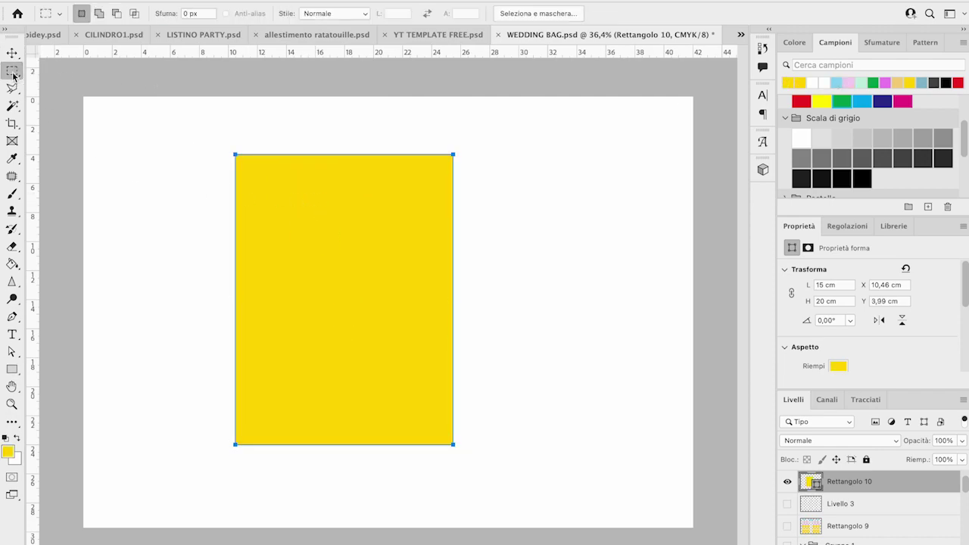
left_click(13, 368)
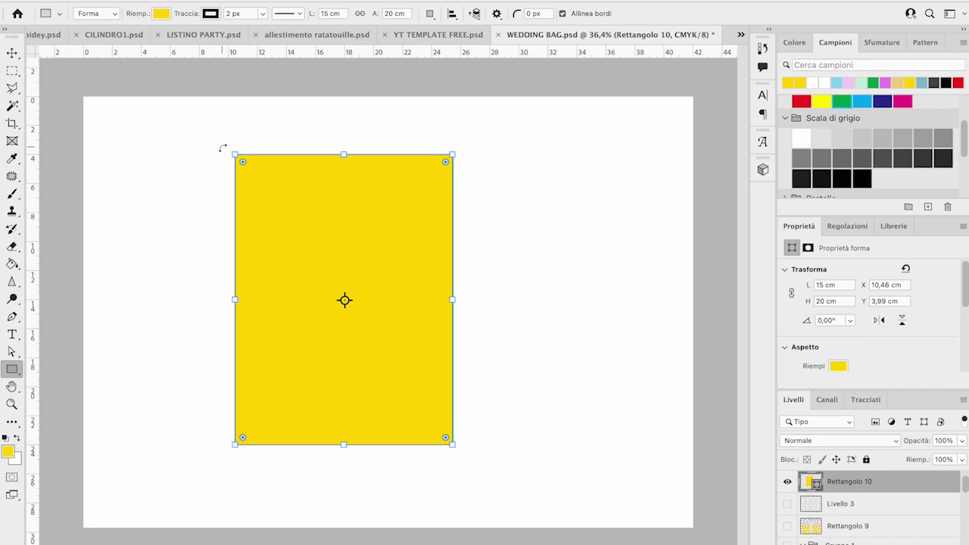
left_click(17, 70)
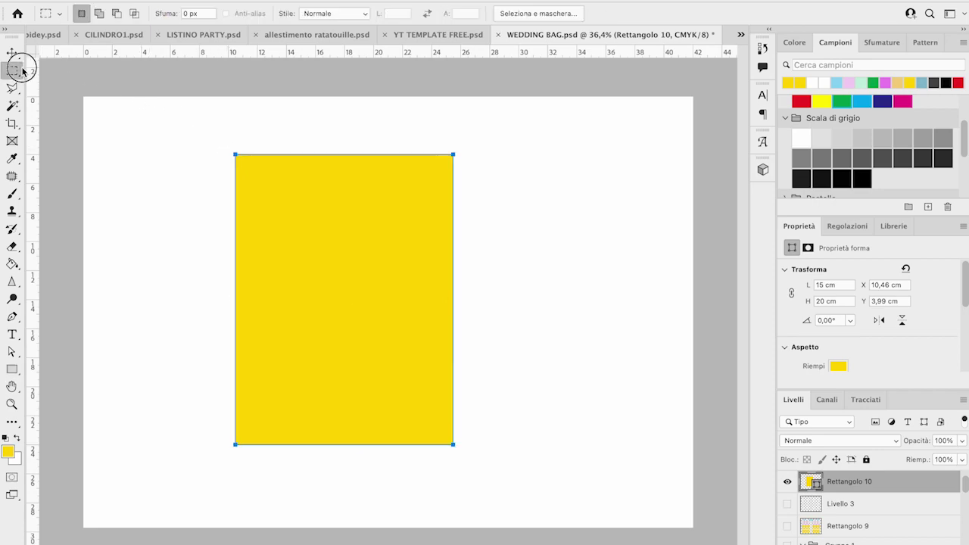
key("Return")
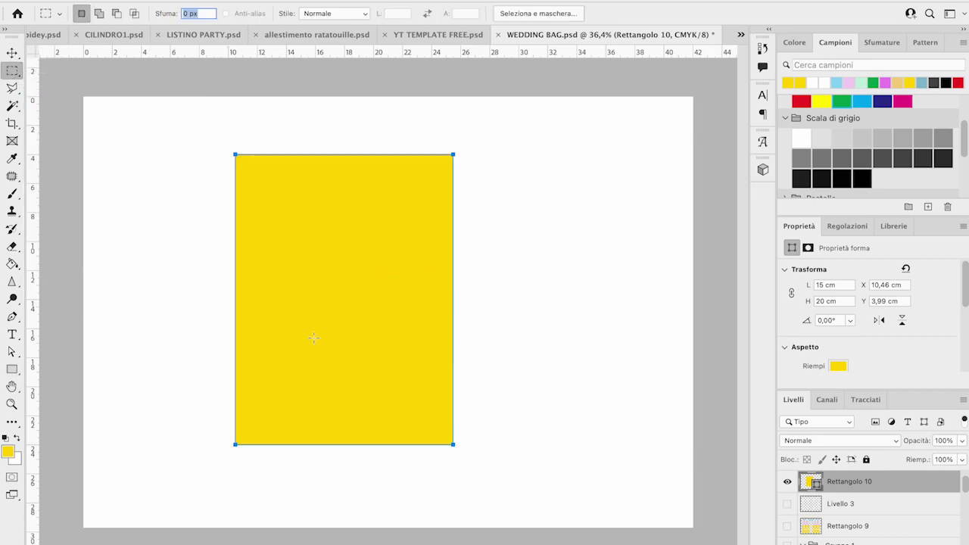
On a new layer beneath the yellow rectangle, draw a white rectangle about 16.2 by 21.2 cm that surrounds it as a margin
left_click(866, 504)
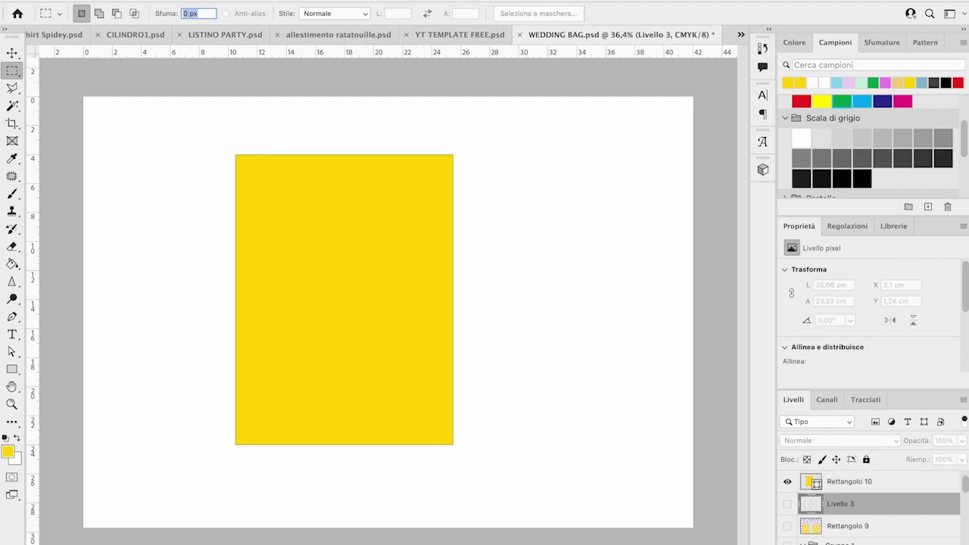
key("ctrl+shift+alt+n")
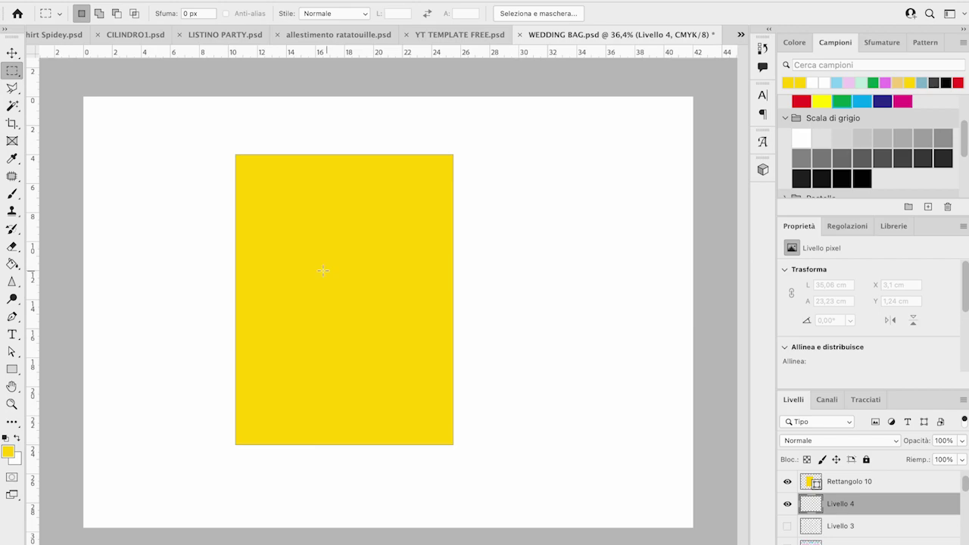
left_click_drag(224, 148, 464, 455)
left_click(508, 444)
left_click(12, 370)
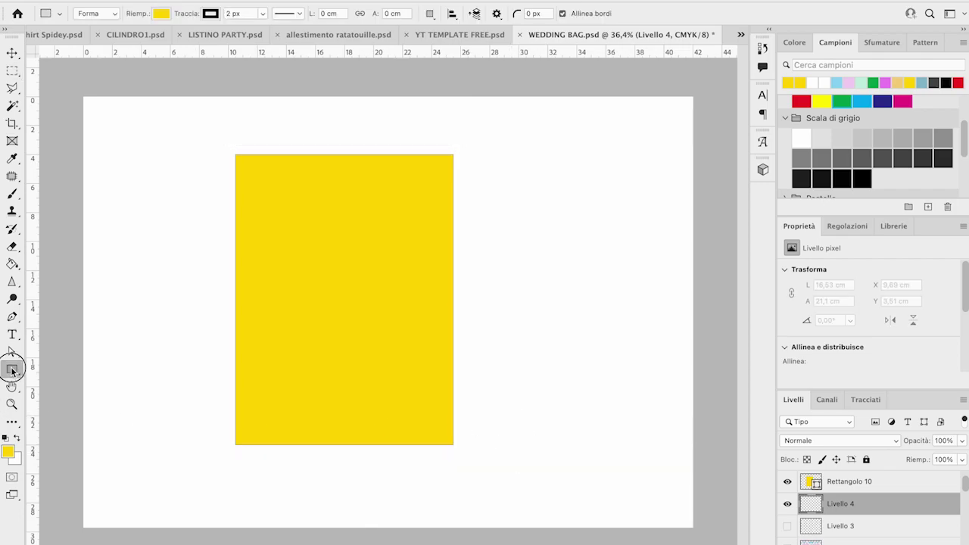
left_click(69, 368)
left_click_drag(227, 145, 463, 452)
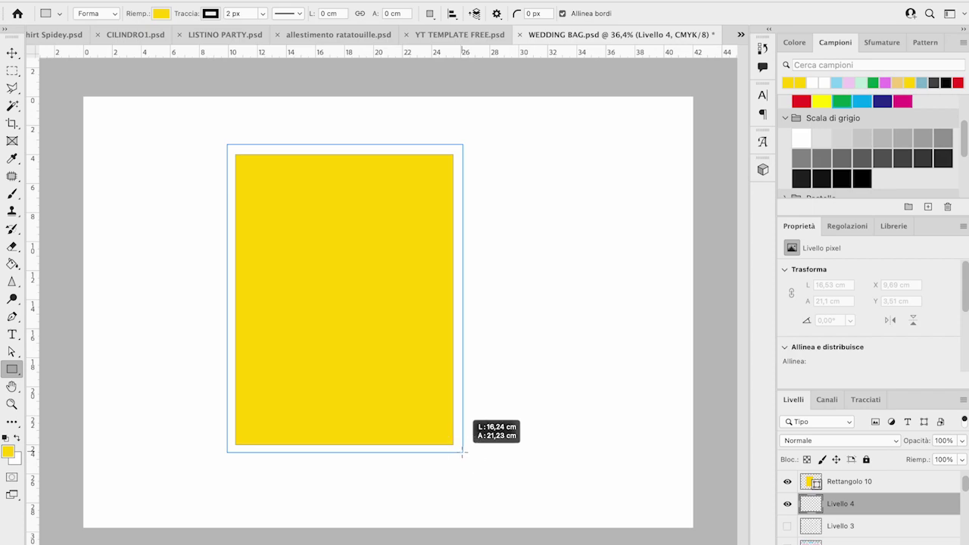
left_click_drag(462, 453, 462, 452)
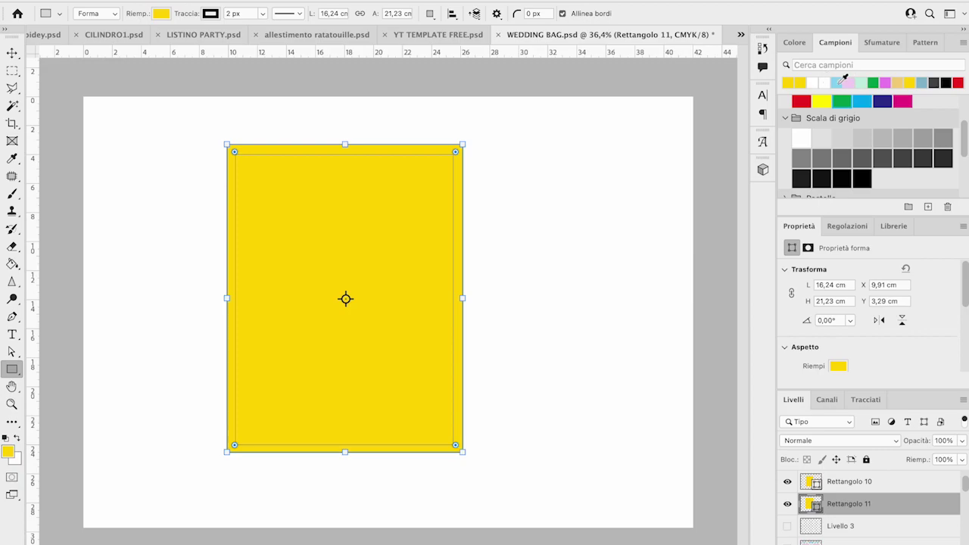
left_click(817, 81)
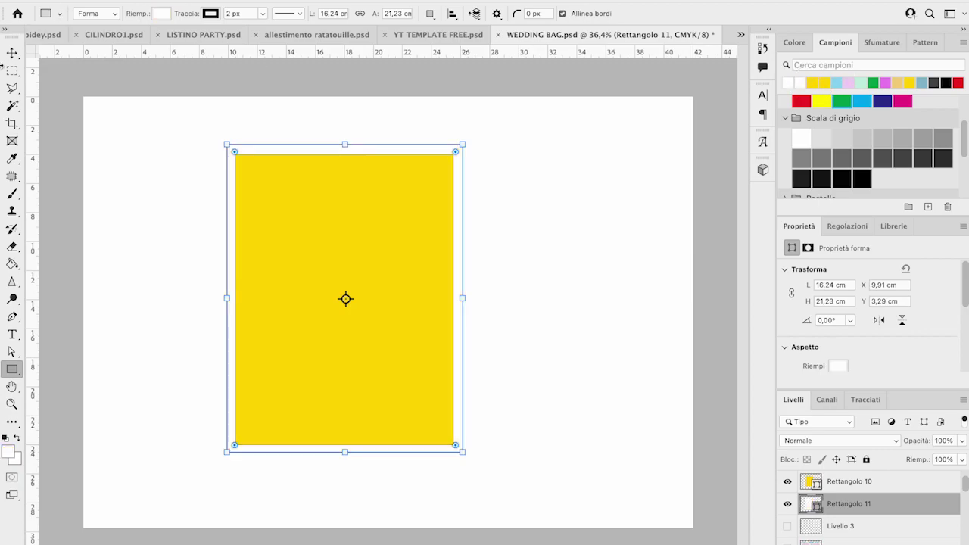
key("Return")
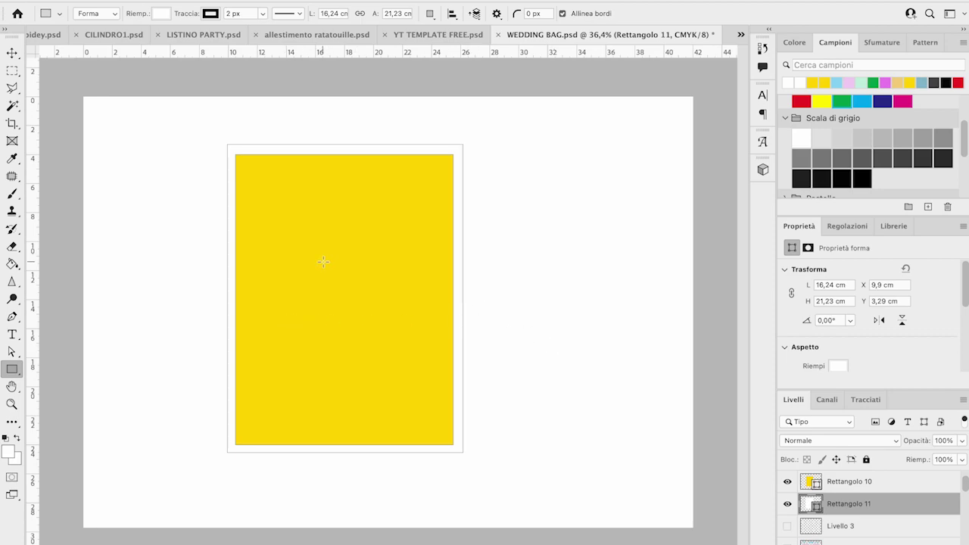
Duplicate the white outer rectangle and place the copy flush against the original's right edge
right_click(879, 509)
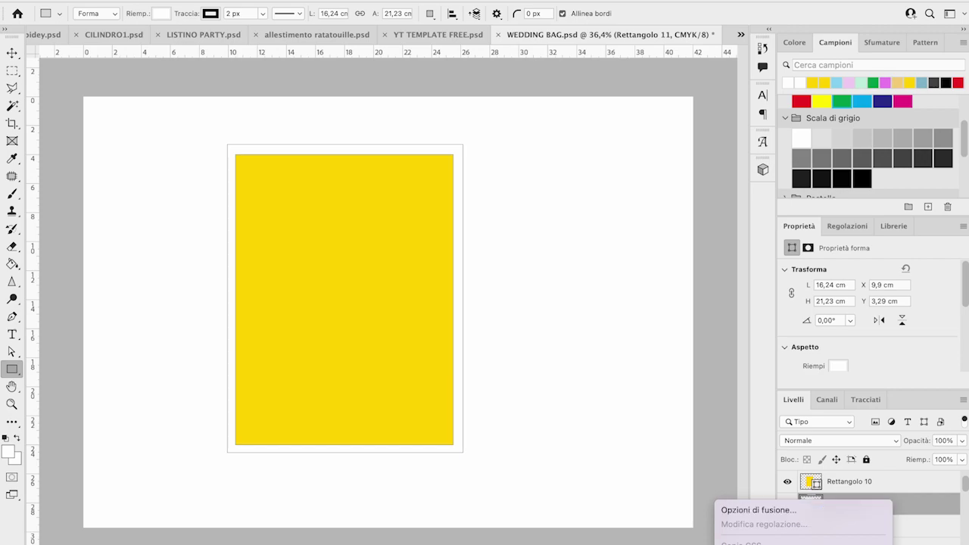
left_click(787, 477)
left_click(738, 221)
left_click(13, 53)
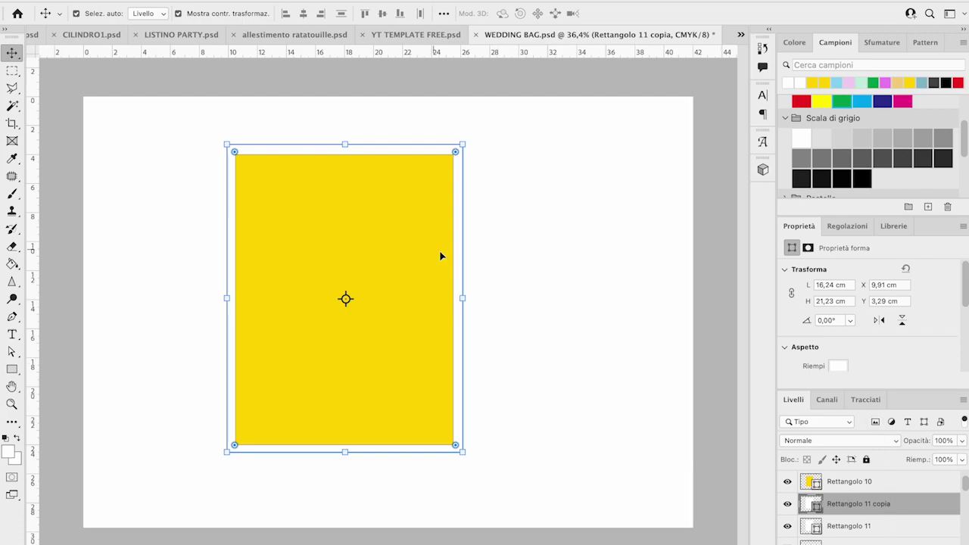
left_click_drag(461, 264, 699, 267)
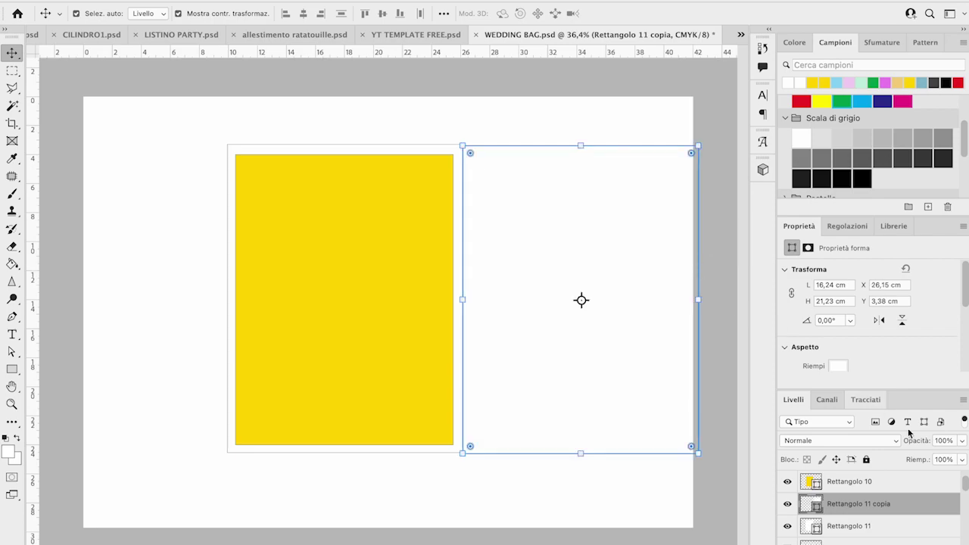
Bring the copied white panel above the yellow rectangle and lay it over the original outer panel to test the fold
left_click_drag(926, 506, 919, 477)
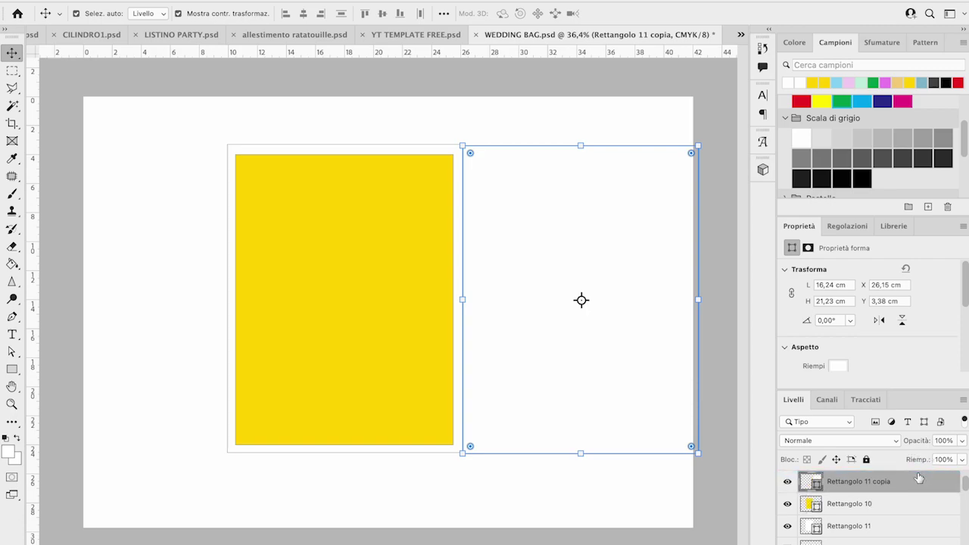
left_click_drag(492, 199, 259, 198)
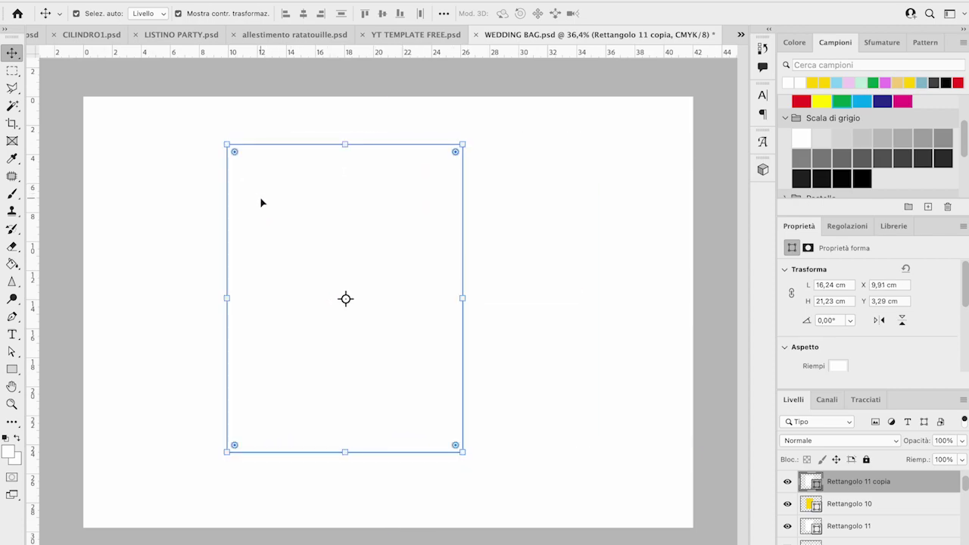
left_click_drag(237, 238, 494, 290)
left_click_drag(580, 247, 338, 244)
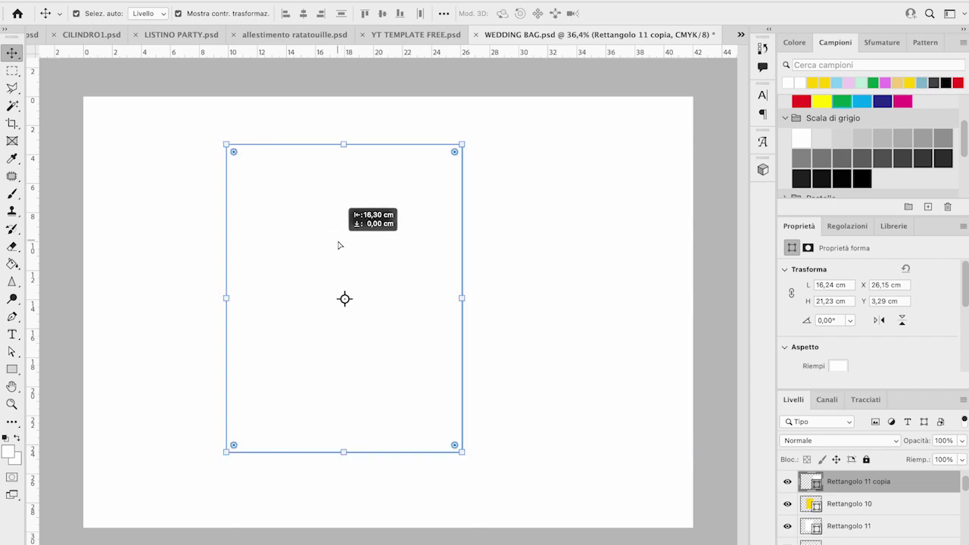
Narrow the copied panel from its left edge to about 15.6 cm wide and return it beside the original panel
left_click(226, 299)
left_click_drag(226, 298, 238, 294)
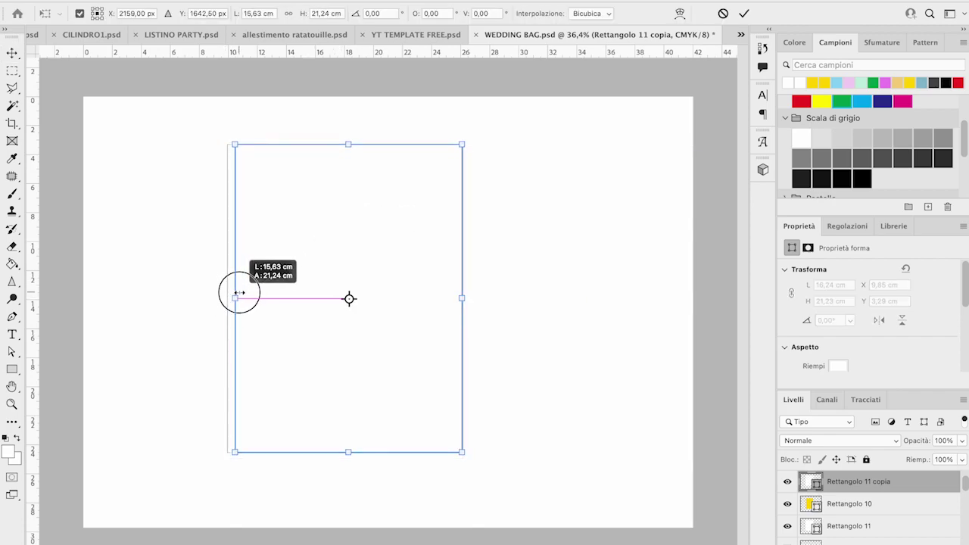
key("Escape")
key("ctrl+z")
key("m")
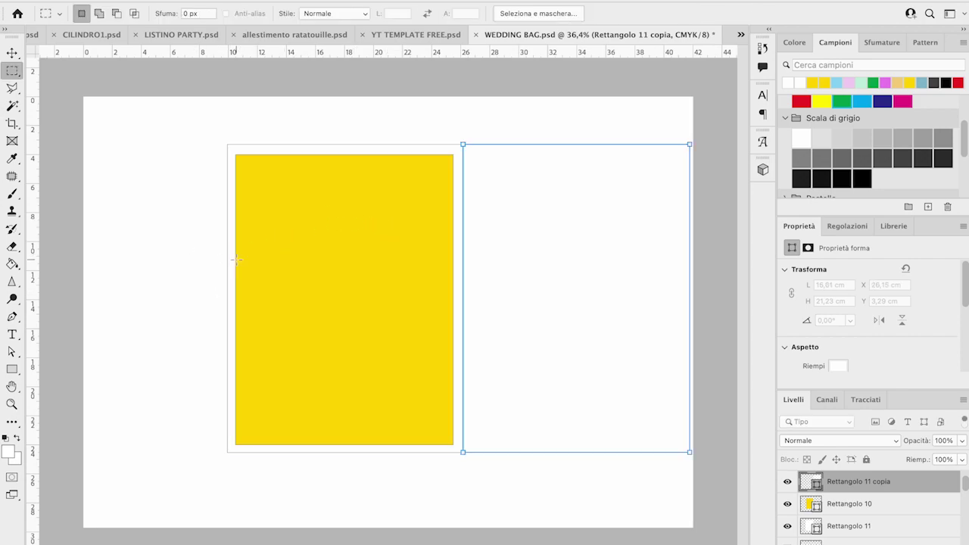
Fold the narrowed panel over the original again, fine-tune its left edge to about 15.7 cm wide, and return it to the right
key("v")
left_click_drag(590, 230, 371, 237)
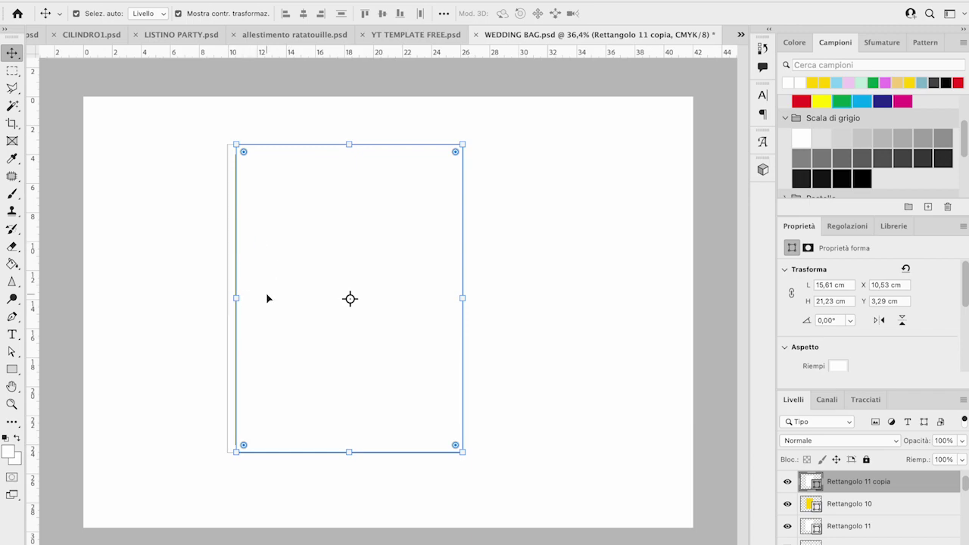
mouse_move(237, 298)
left_mouse_down()
mouse_move(256, 299)
mouse_move(242, 296)
left_mouse_up()
key("Escape")
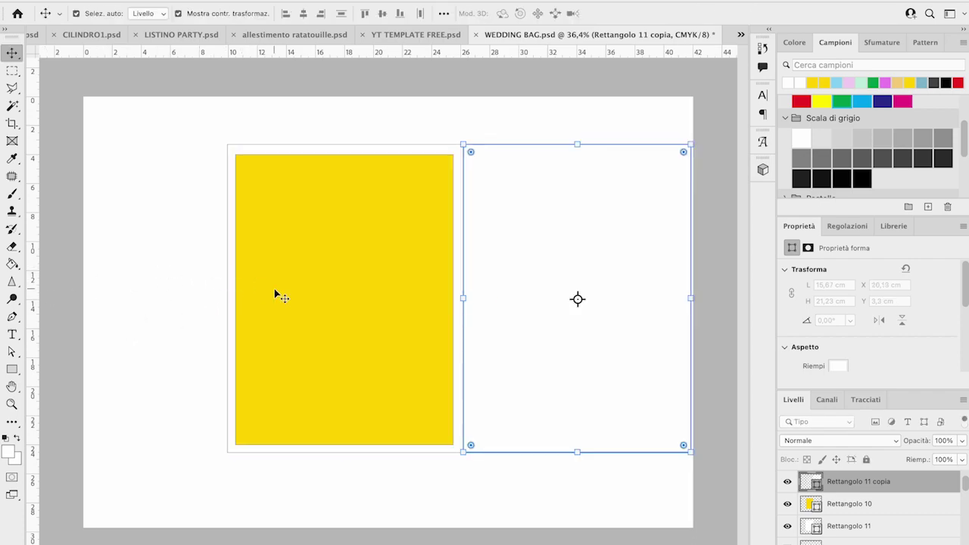
Duplicate the narrowed panel's layer within WEDDING BAG.psd
right_click(900, 481)
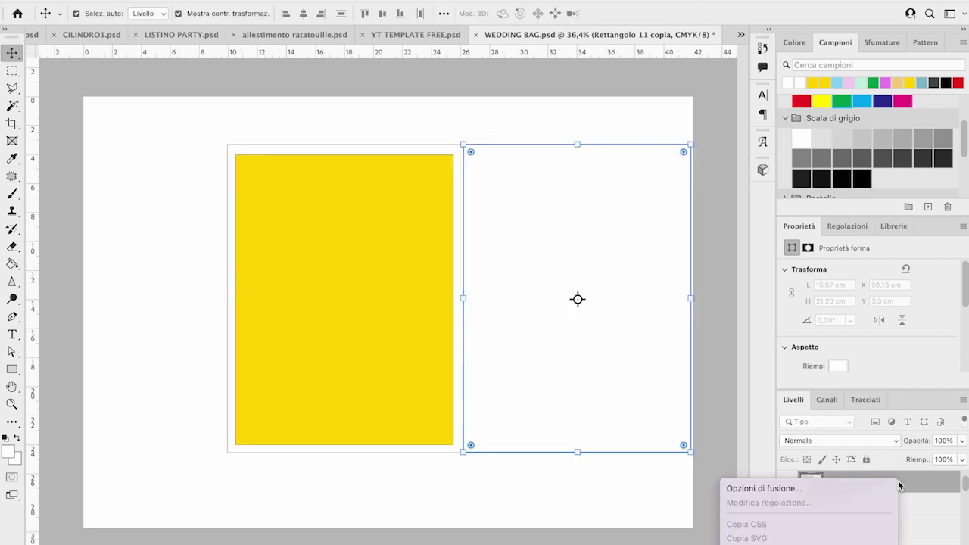
left_click(757, 544)
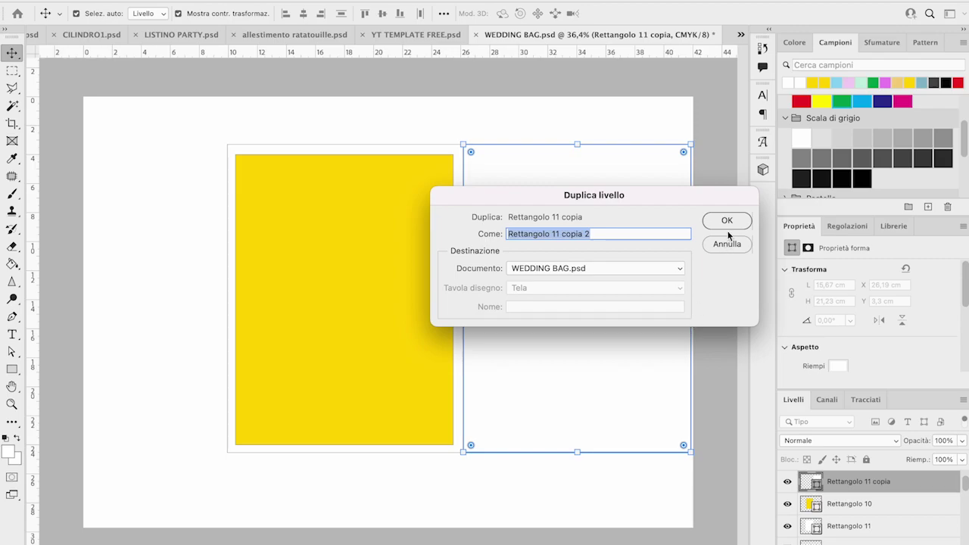
left_click(729, 219)
Shift both narrowed panels left over the booklet area and fill the lower one with light blue
left_click_drag(587, 197, 244, 204)
mouse_move(311, 205)
left_mouse_down()
mouse_move(205, 205)
mouse_move(173, 174)
mouse_move(189, 197)
mouse_move(281, 186)
mouse_move(302, 211)
mouse_move(313, 199)
left_mouse_up()
left_click_drag(606, 219, 378, 220)
left_click(837, 83)
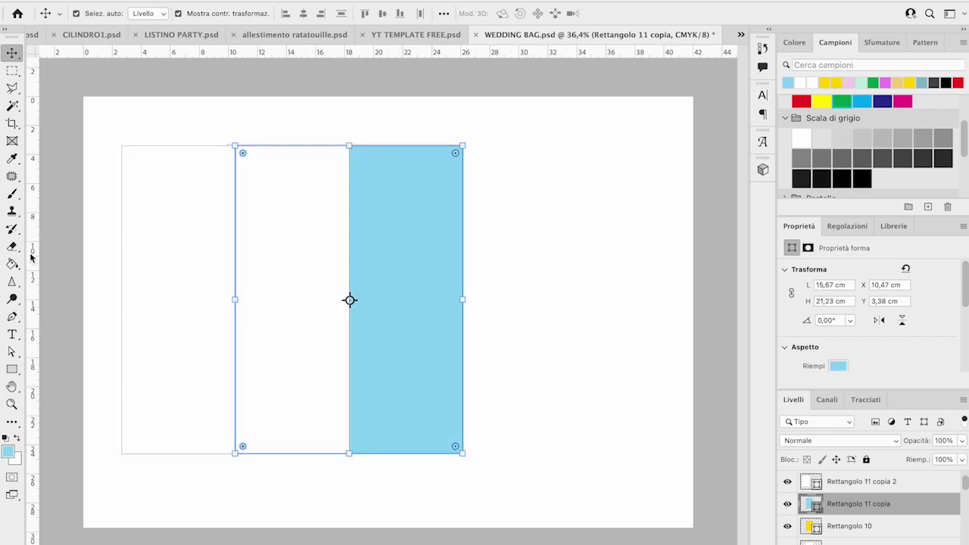
Move the white copy over the left part of the light blue panel and stretch its height to about 21.3 cm
left_click(169, 213)
left_click_drag(170, 212, 169, 233)
left_click_drag(207, 201, 283, 209)
left_click_drag(290, 146, 290, 144)
key("Return")
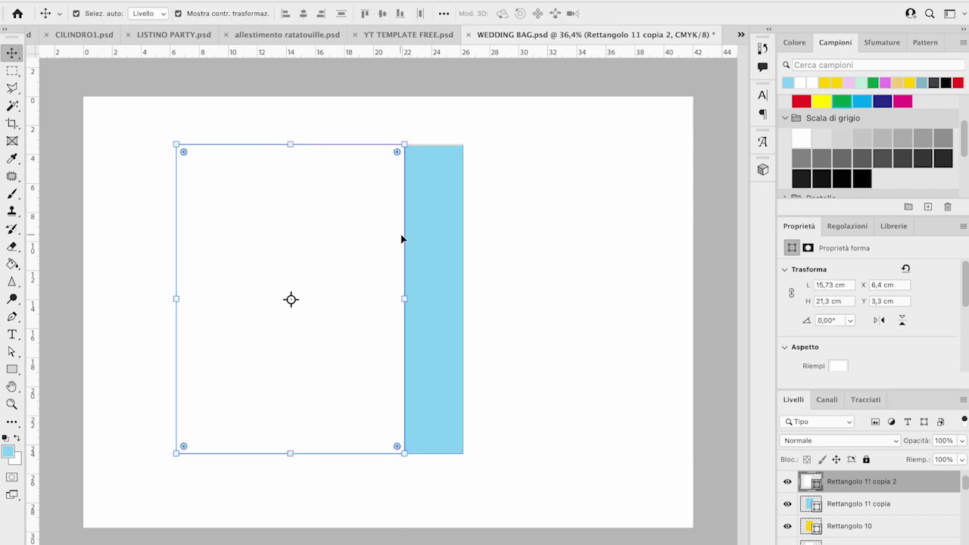
Make the white copy a flap about 9 cm wide, with its left edge aligned to the original outer panel
left_click_drag(368, 247, 327, 222)
key("Down")
key("Down")
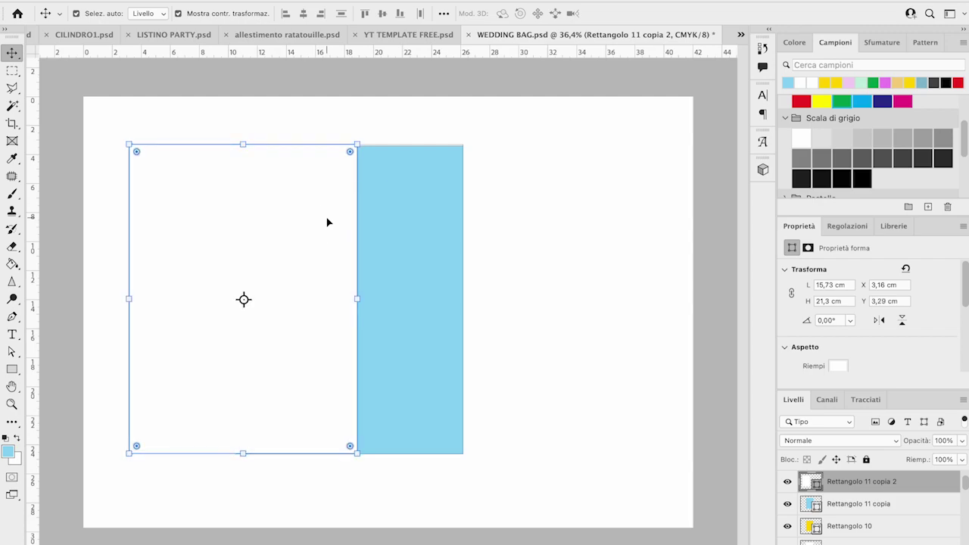
left_click_drag(126, 299, 254, 299)
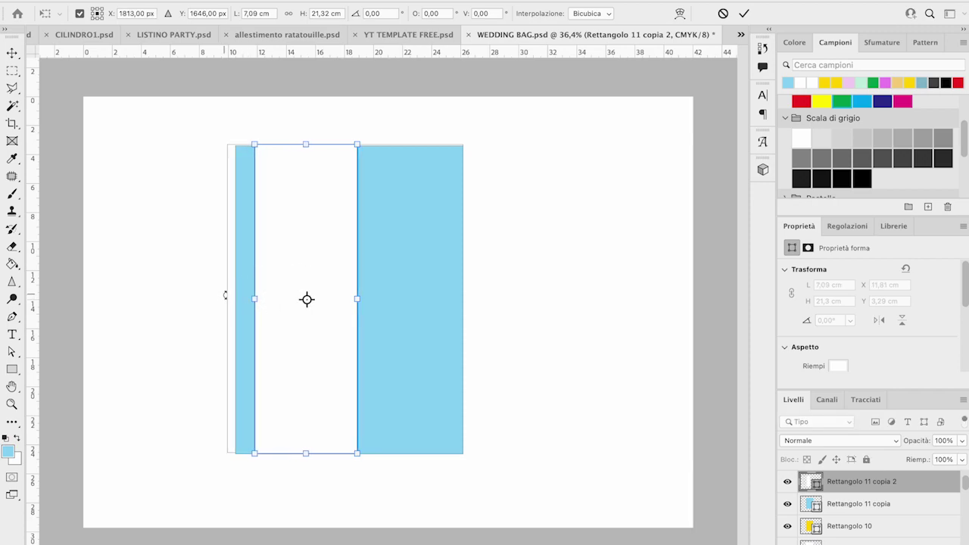
left_click_drag(255, 298, 230, 298)
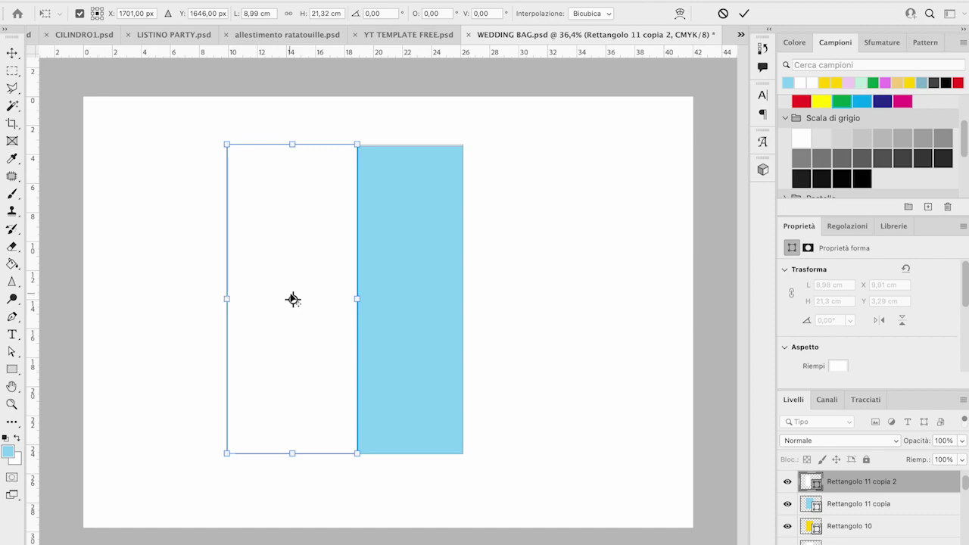
left_click(313, 251)
Round the white flap's upper and lower right corners to a radius of about 5 cm
left_click(12, 368)
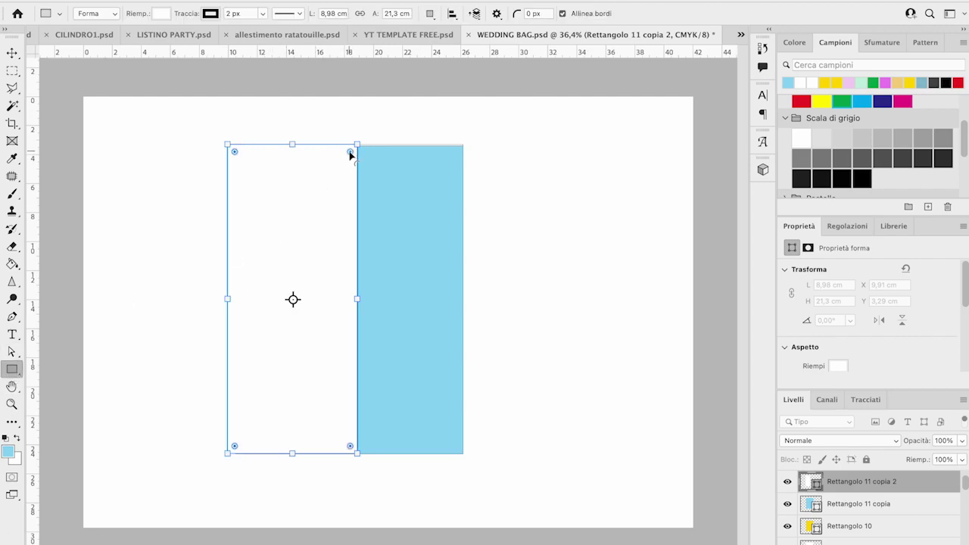
mouse_move(350, 154)
left_mouse_down()
mouse_move(362, 149)
mouse_move(340, 161)
left_mouse_up()
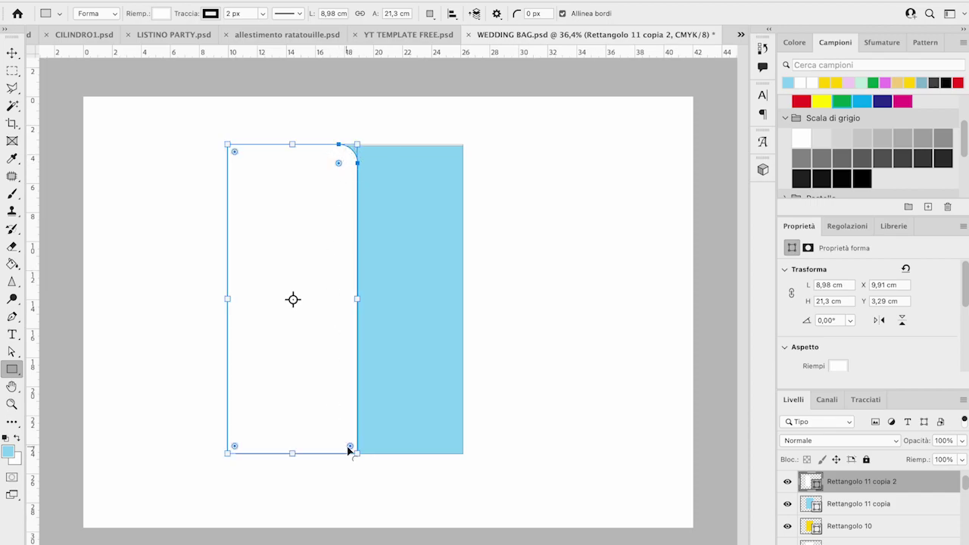
left_click_drag(349, 447, 341, 438)
left_click(11, 70)
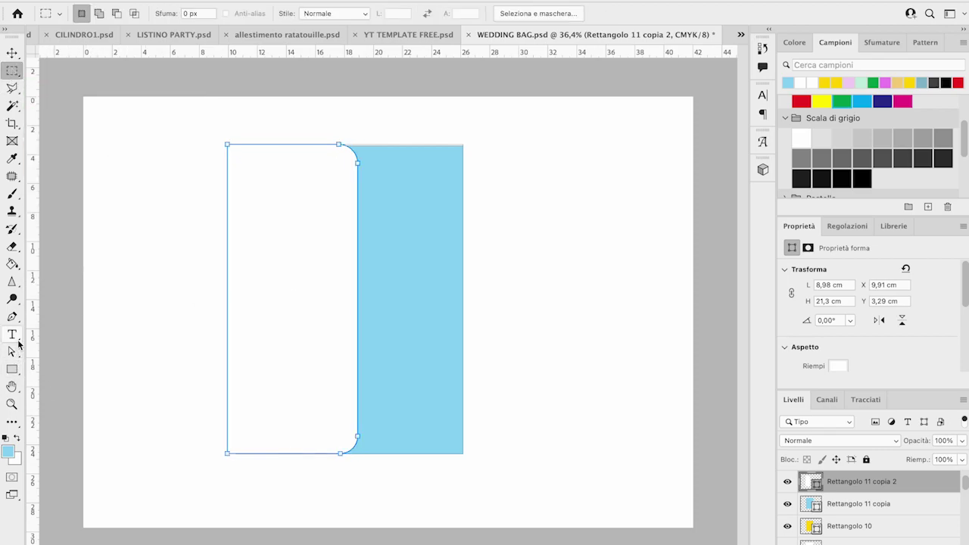
left_click(13, 369)
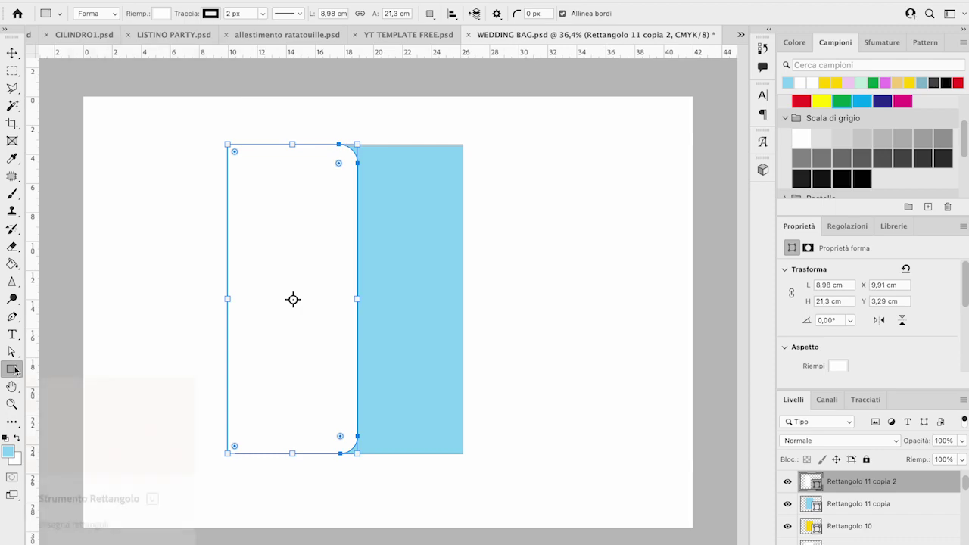
left_click(338, 163)
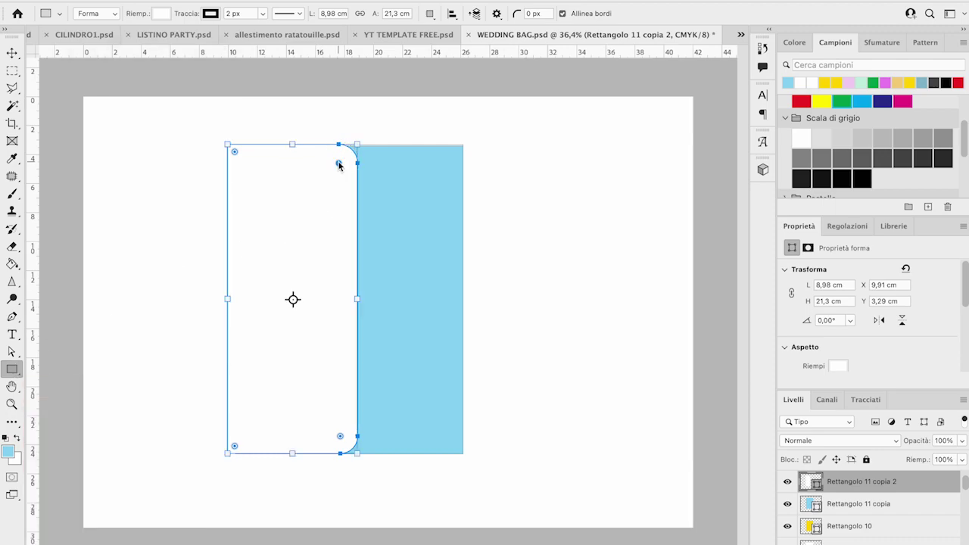
left_click_drag(339, 162, 285, 216)
left_click_drag(341, 438, 278, 374)
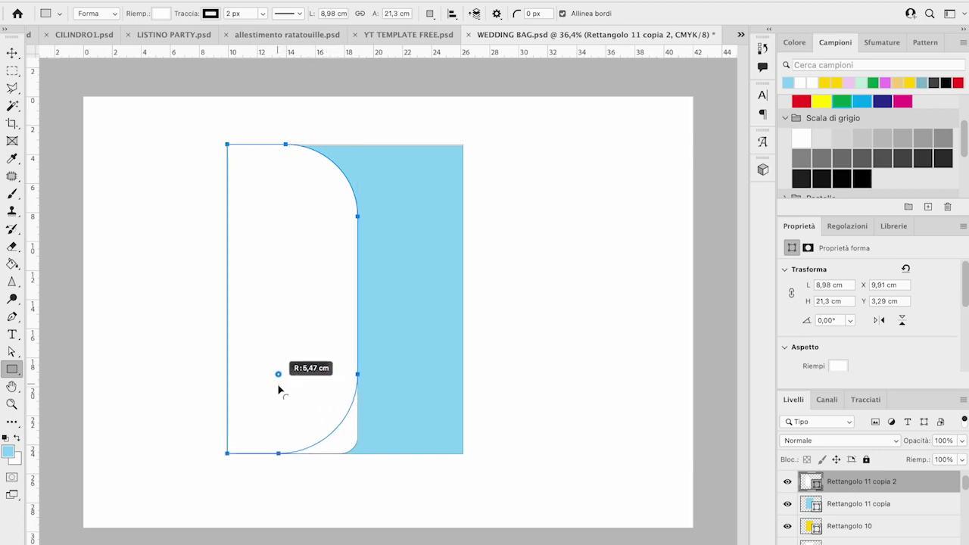
On a new layer, paint two light blue dots with the Brush near the flap's right edge to mark the holes
key("m")
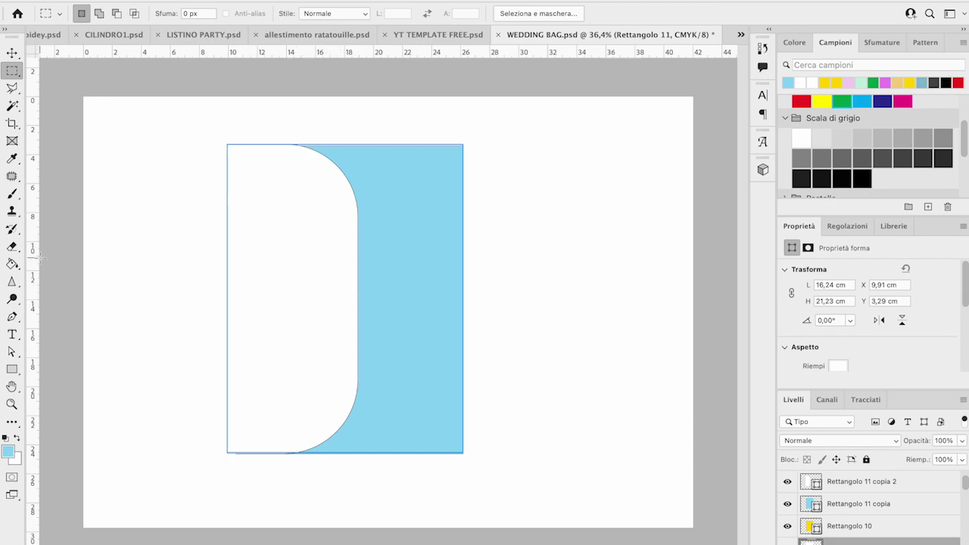
key("b")
key("super+shift+alt+n")
left_click(337, 261)
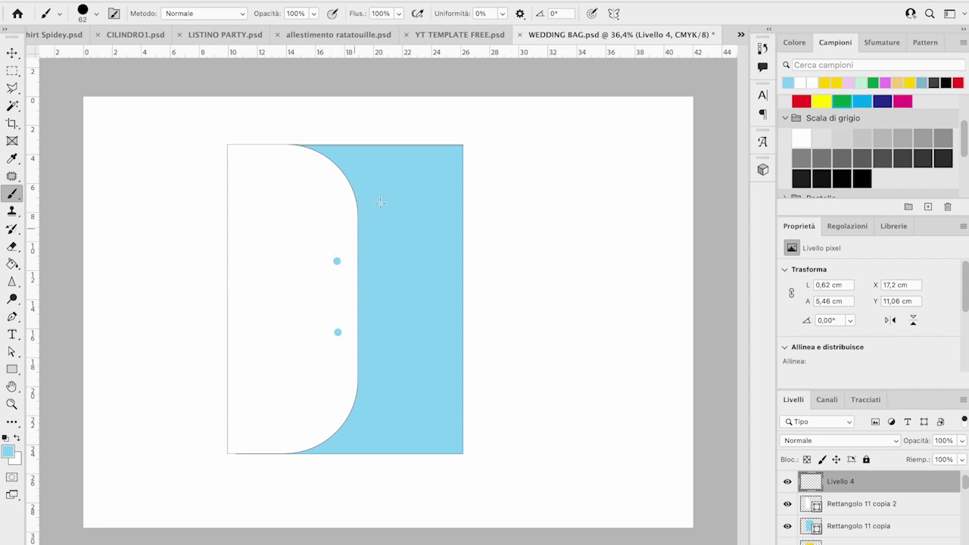
Flip the rounded flap horizontally and place it outside the original outer panel, flush against its left edge
left_click(13, 53)
left_click(266, 249)
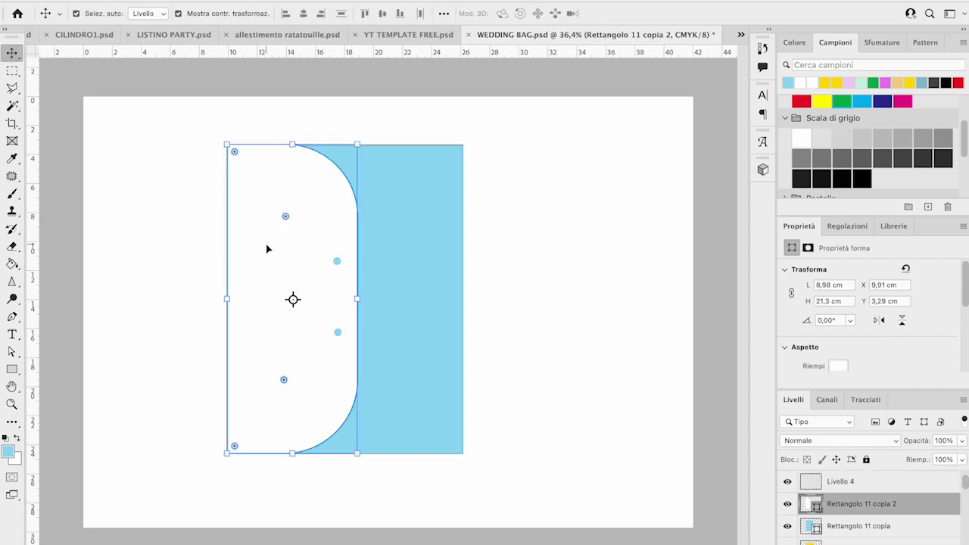
left_click(368, 136)
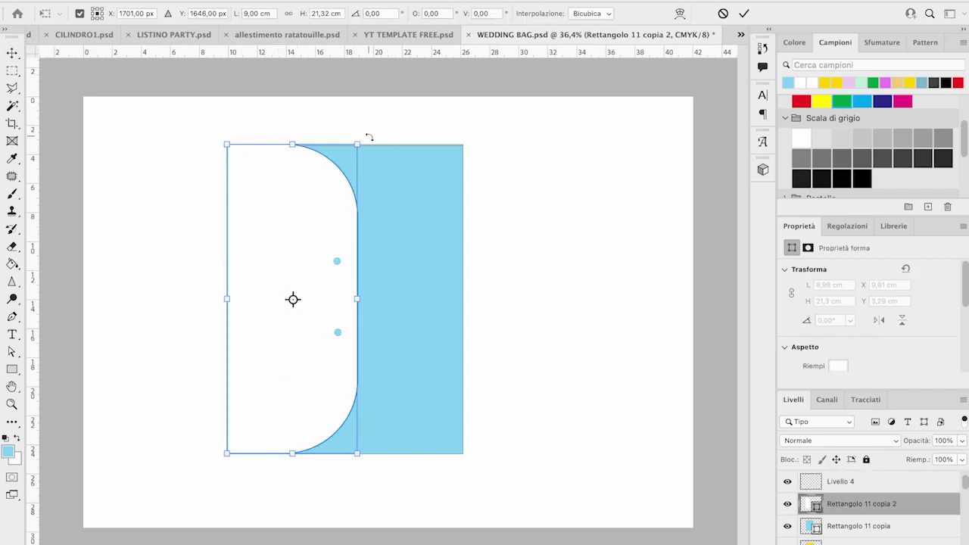
right_click(257, 259)
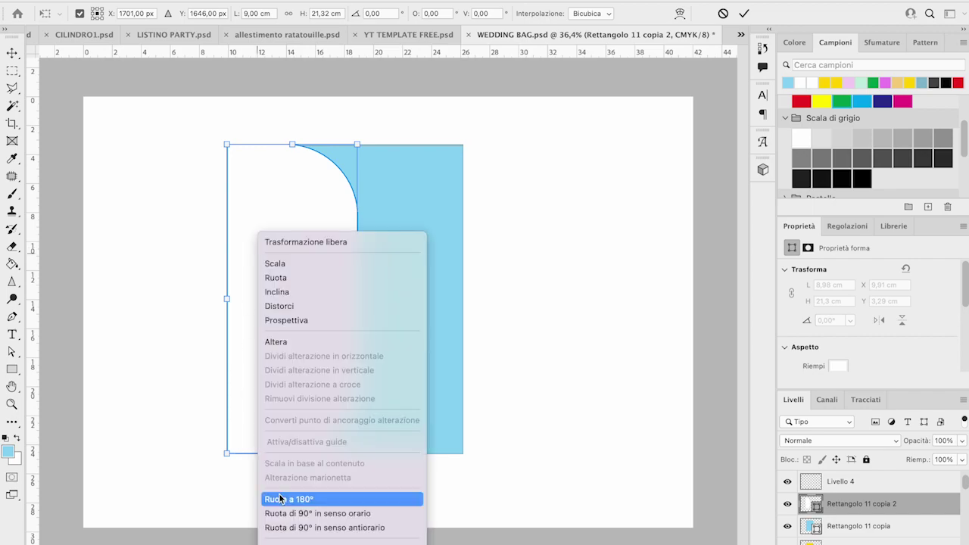
left_click(288, 542)
left_click_drag(292, 222, 162, 223)
key("m")
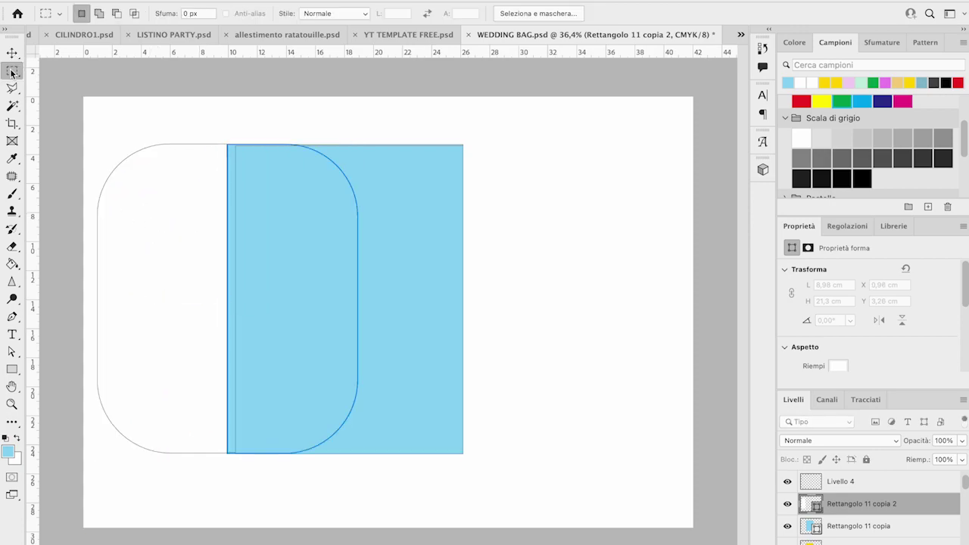
left_click(11, 53)
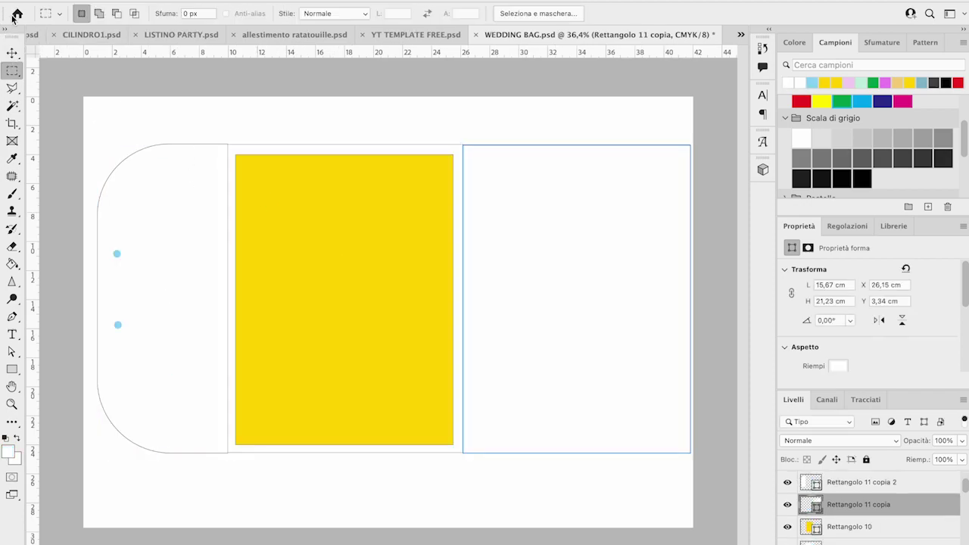
left_click(11, 53)
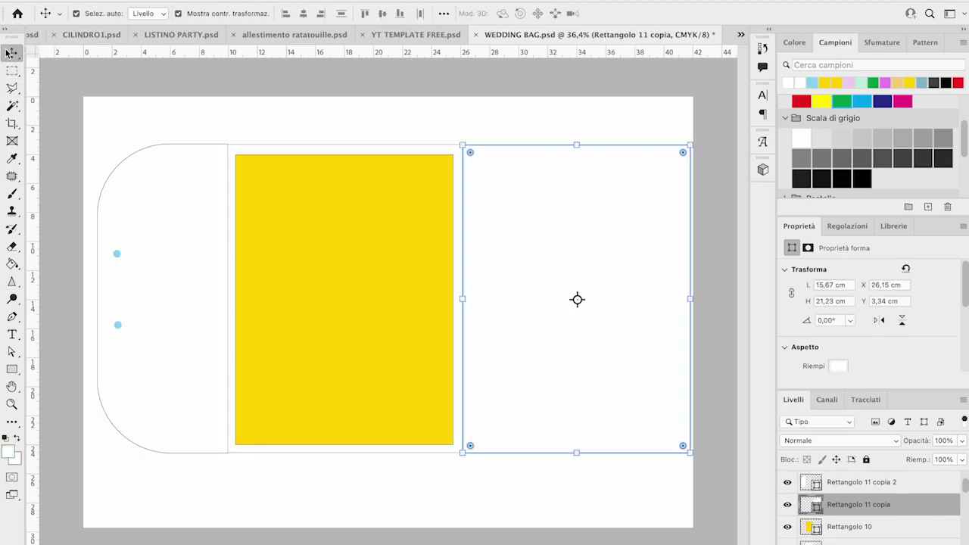
Move the light pink rectangle up on the right panel to about X 28.7 cm, Y 4 cm
left_click(329, 206)
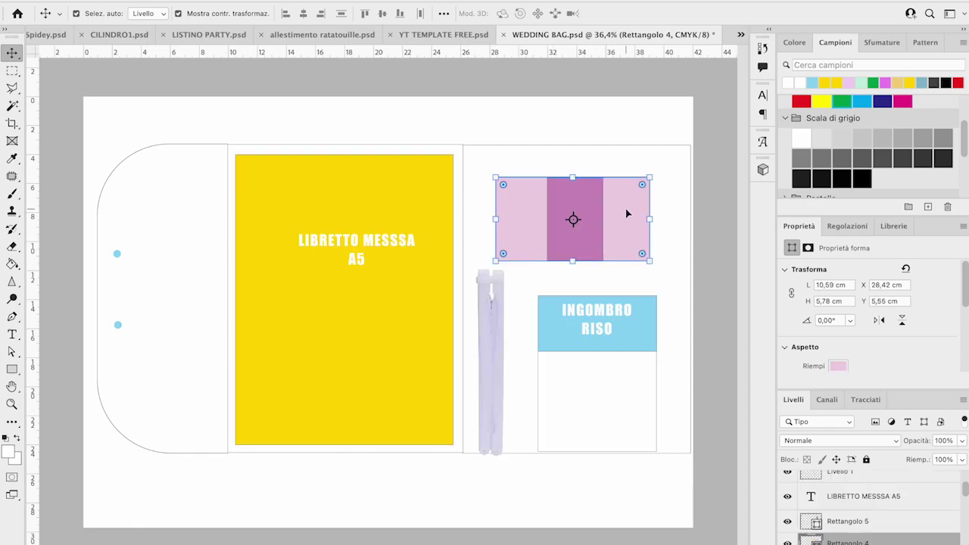
left_click(627, 215)
left_click_drag(627, 214, 632, 194)
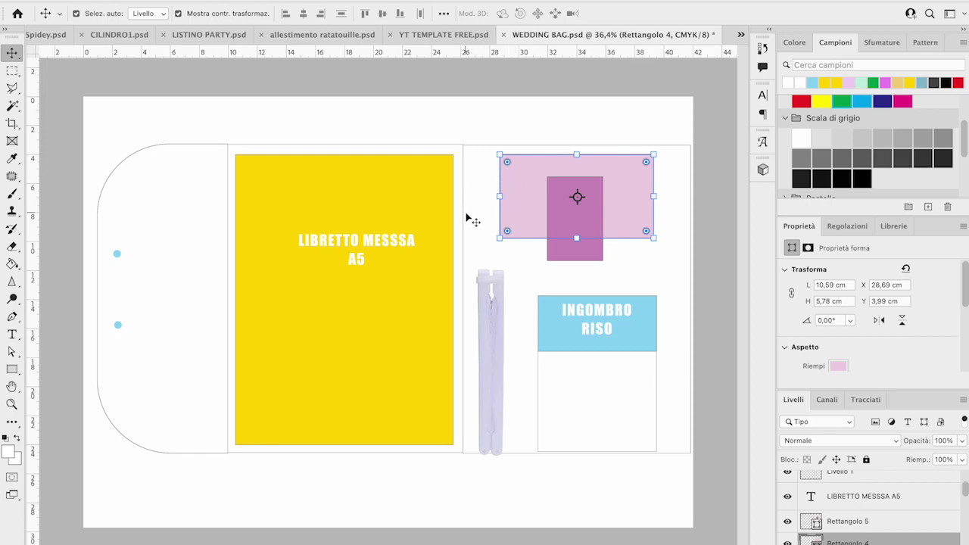
left_click(471, 284)
Nudge the rounded flap left to a horizontal position of about 0.45 cm, leaving a gap beside the booklet's outer panel
left_click(175, 180)
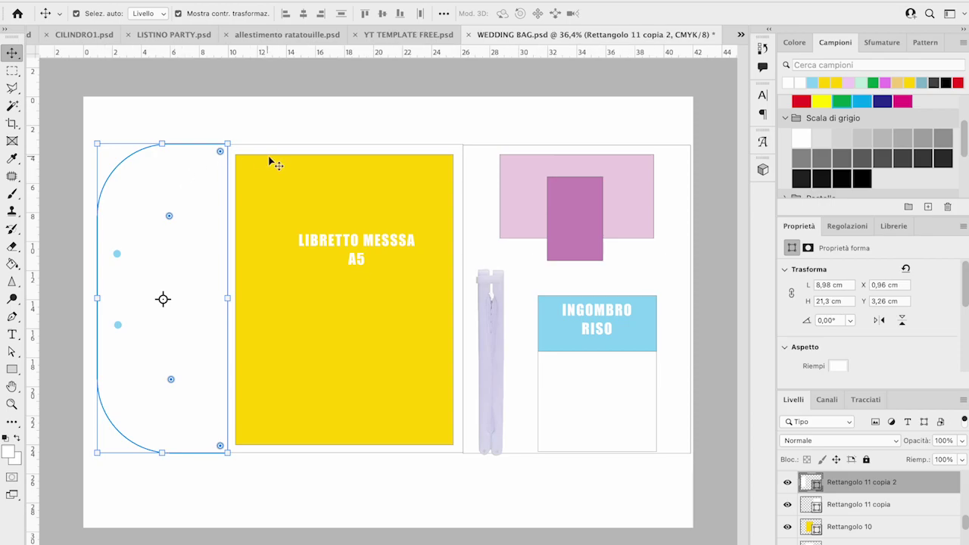
left_click(279, 150)
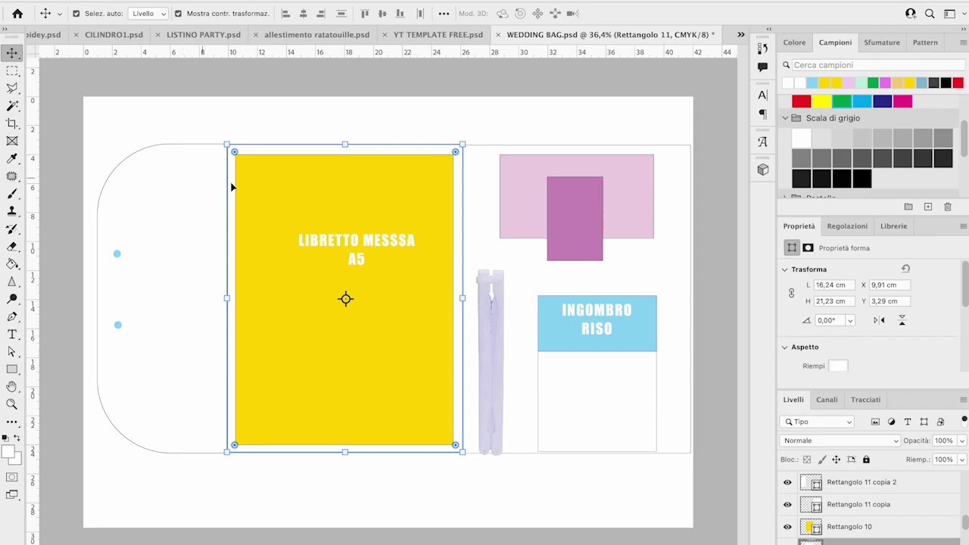
left_click(182, 194)
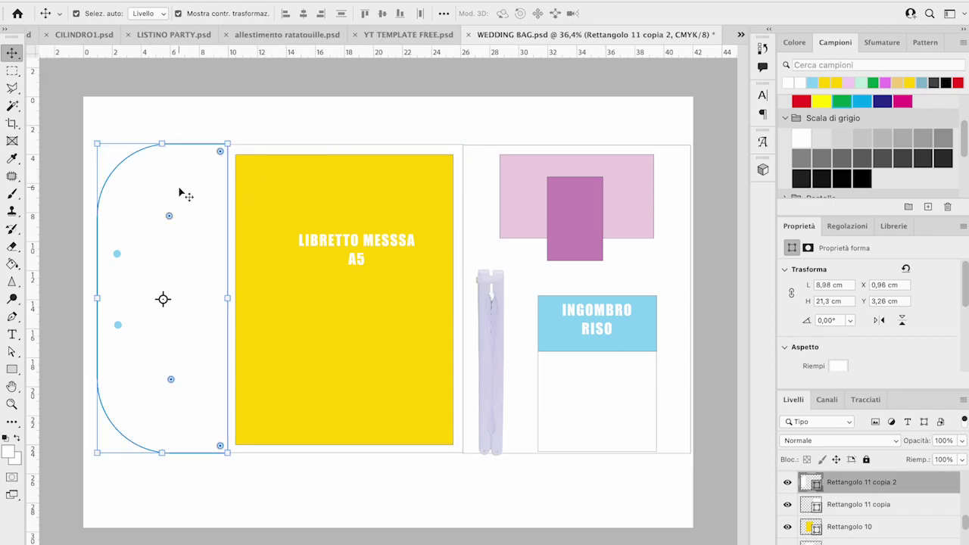
left_click_drag(182, 193, 180, 193)
key("Left")
key("Left")
key("Left")
key("Left")
key("Left")
key("Left")
key("Left")
key("Left")
key("Left")
key("Left")
key("Left")
key("Left")
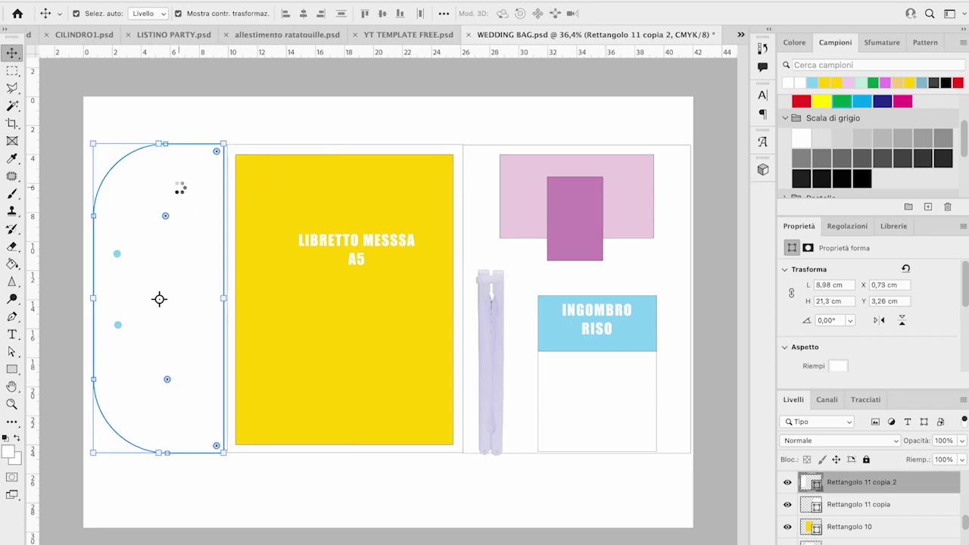
key("Left")
key("Left")
key("Left")
key("Left")
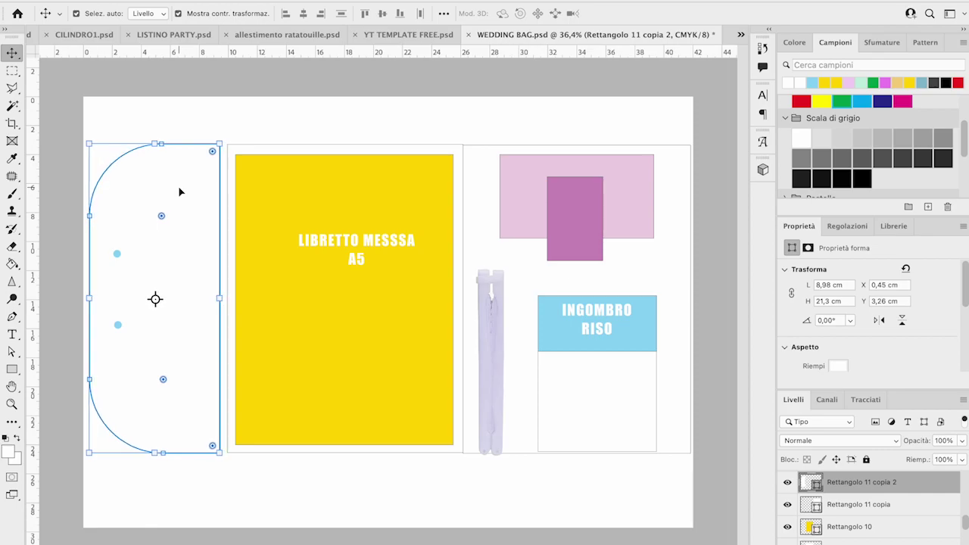
Move the rounded flap back flush against the left edge of the booklet's outer panel
key("m")
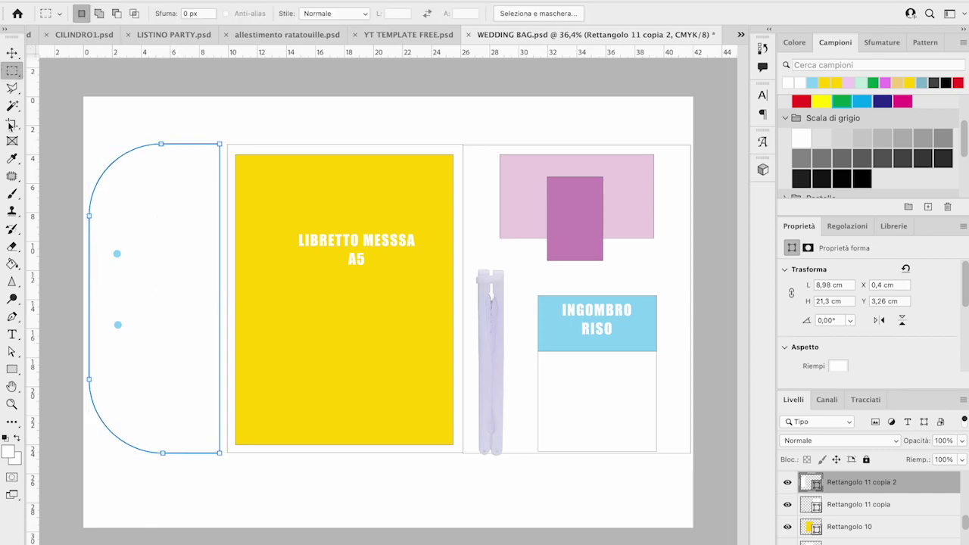
left_click(883, 509)
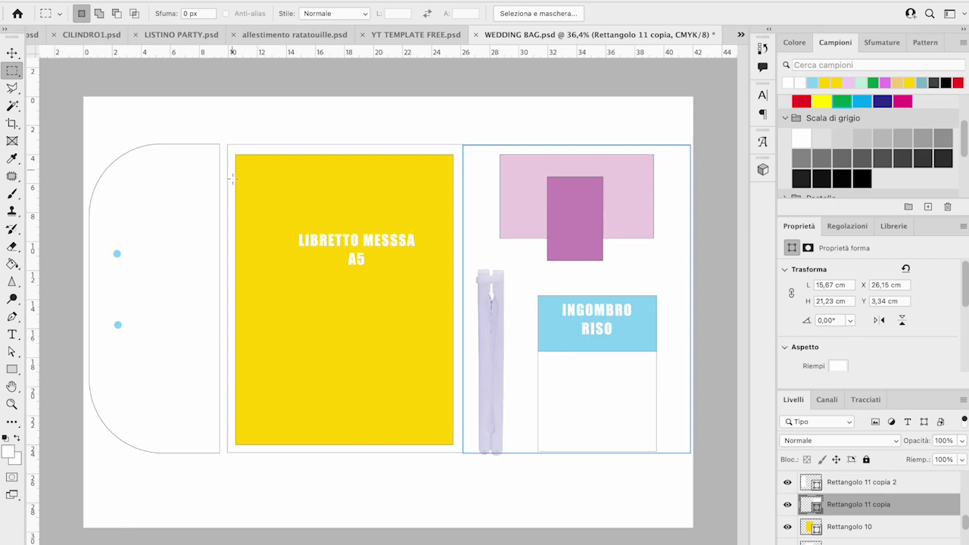
key("v")
left_click(218, 220)
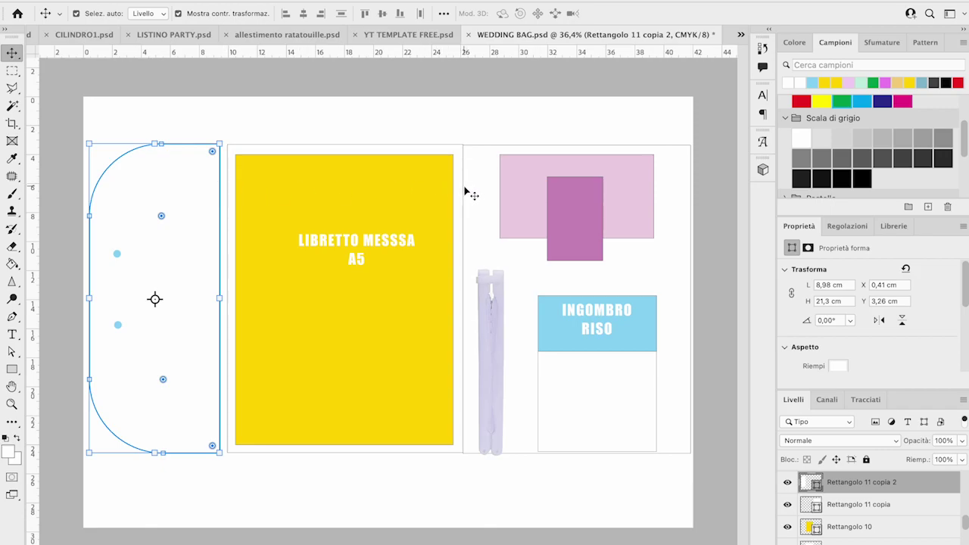
left_click(484, 201)
key("m")
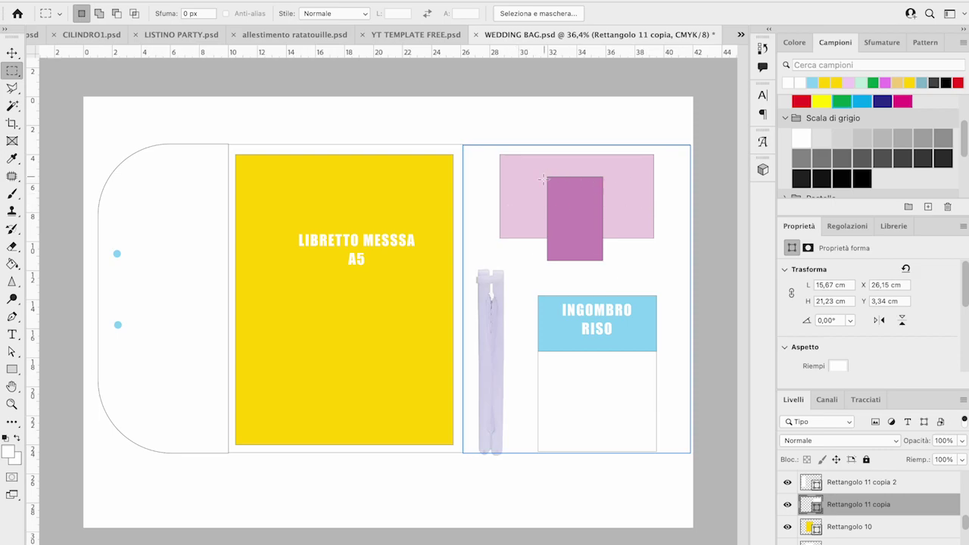
Move the purple rectangle up to about X 32 cm, Y 4 cm, level with the light pink rectangle
key("v")
left_click(589, 219)
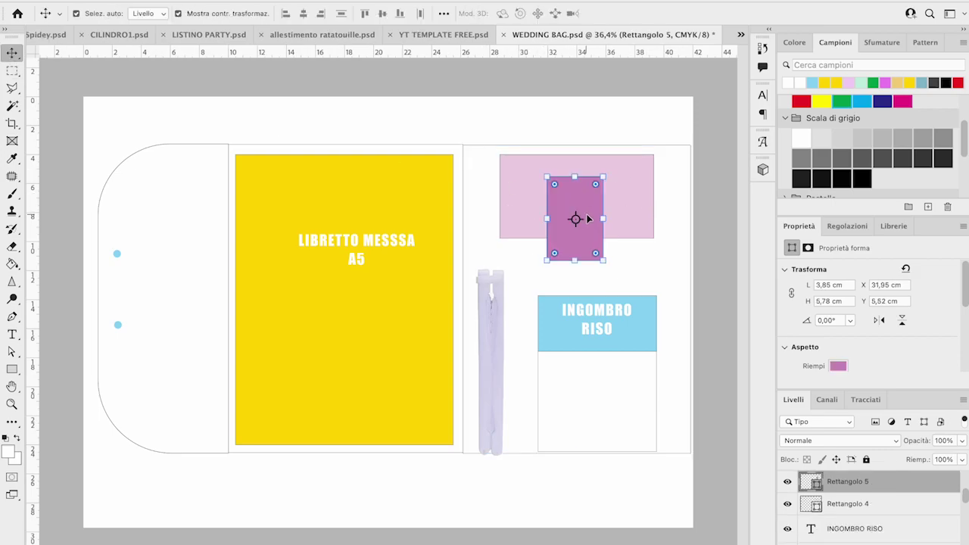
left_click_drag(586, 213, 586, 190)
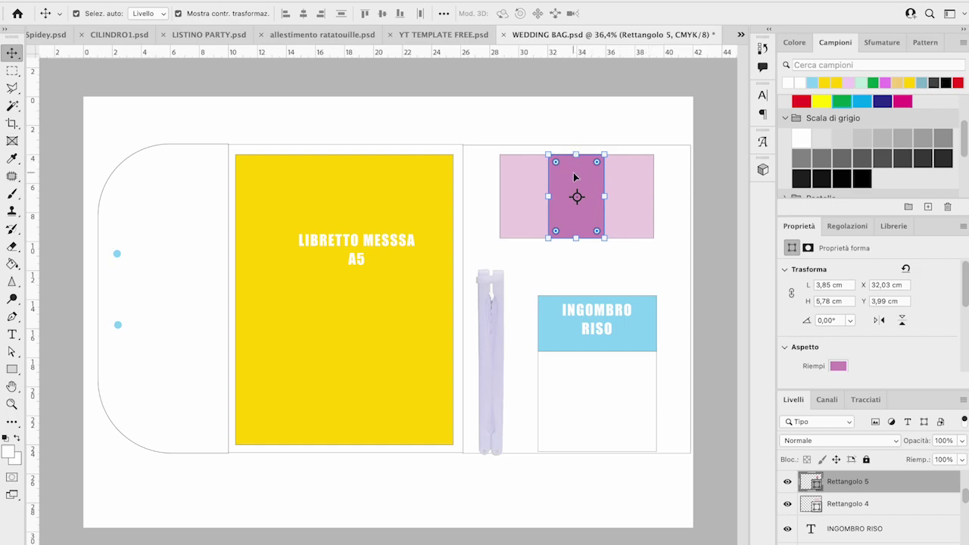
left_click(12, 70)
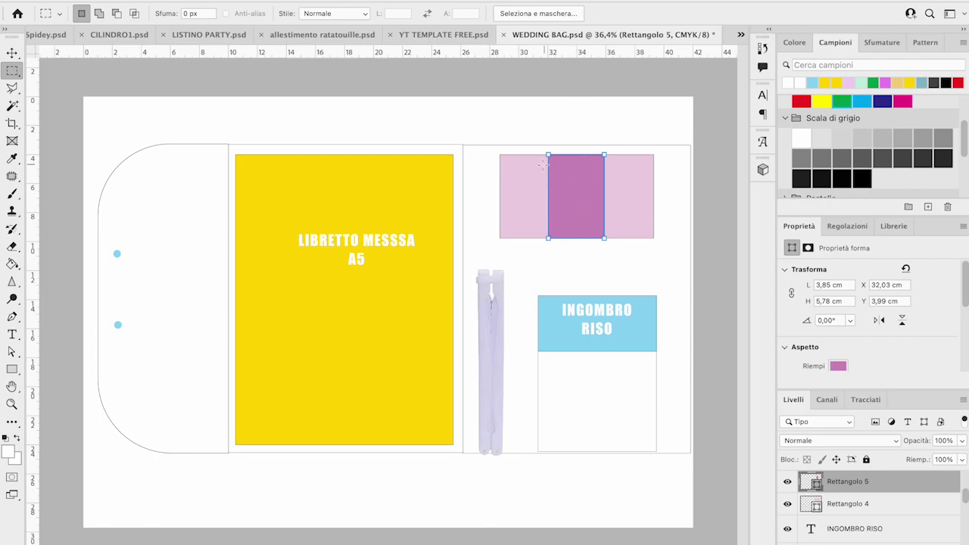
Hide the purple rectangle and draw a purple circle about 4.5 cm wide centred on the light pink rectangle
left_click(787, 481)
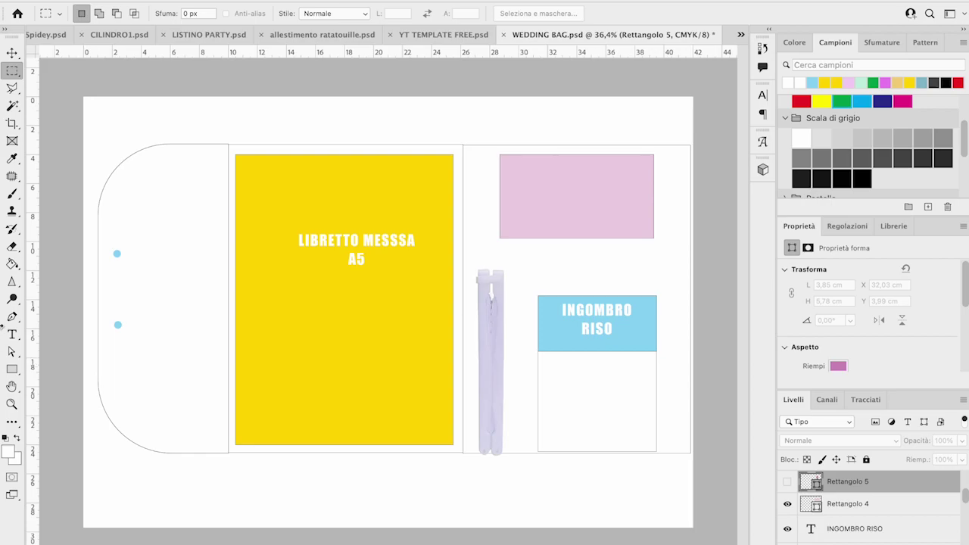
left_click_drag(11, 368, 76, 380)
left_click_drag(545, 165, 612, 232)
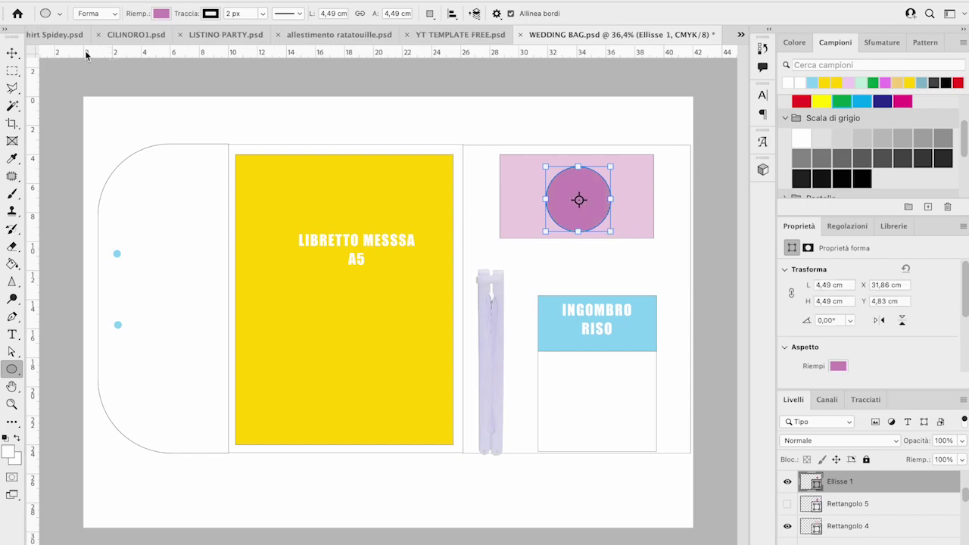
left_click(11, 53)
left_click_drag(567, 184, 566, 183)
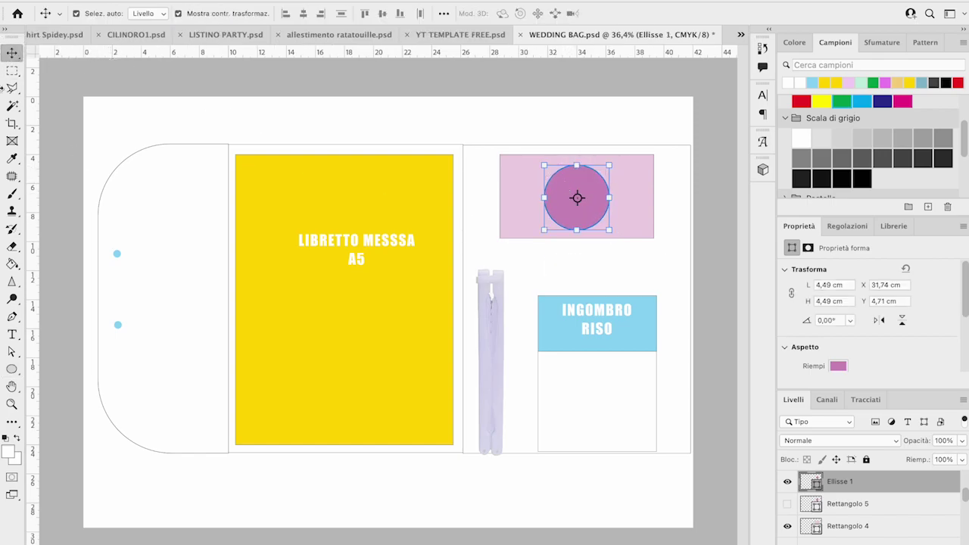
Hide the purple circle and show the purple rectangle on the light pink one again
left_click(11, 71)
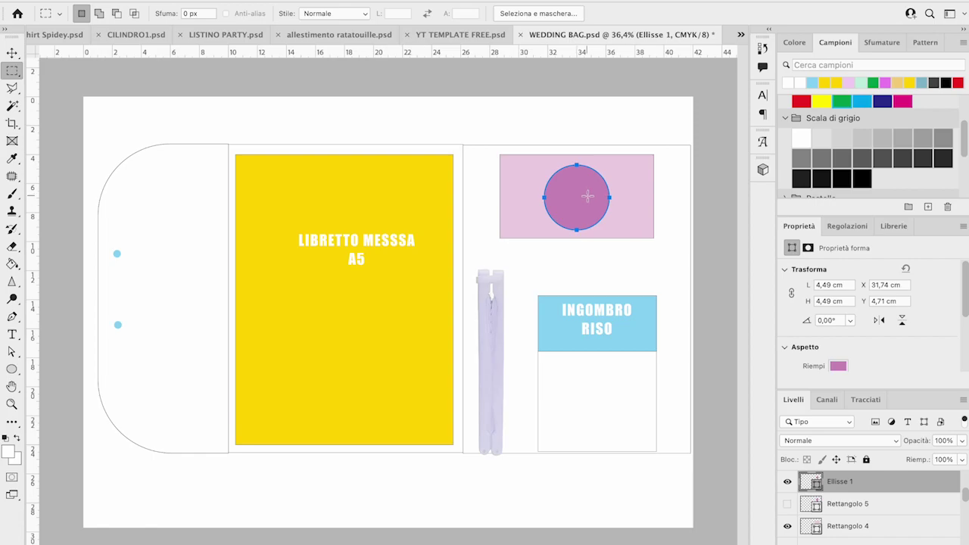
left_click(787, 483)
left_click(787, 503)
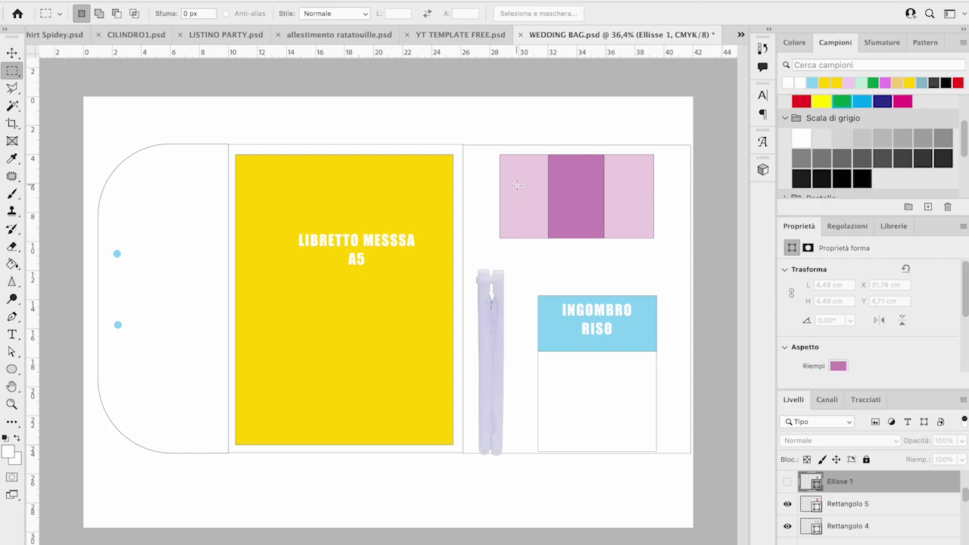
Move the folded fan image up to about X 27 cm, Y 11 cm
key("v")
left_click_drag(490, 312, 492, 306)
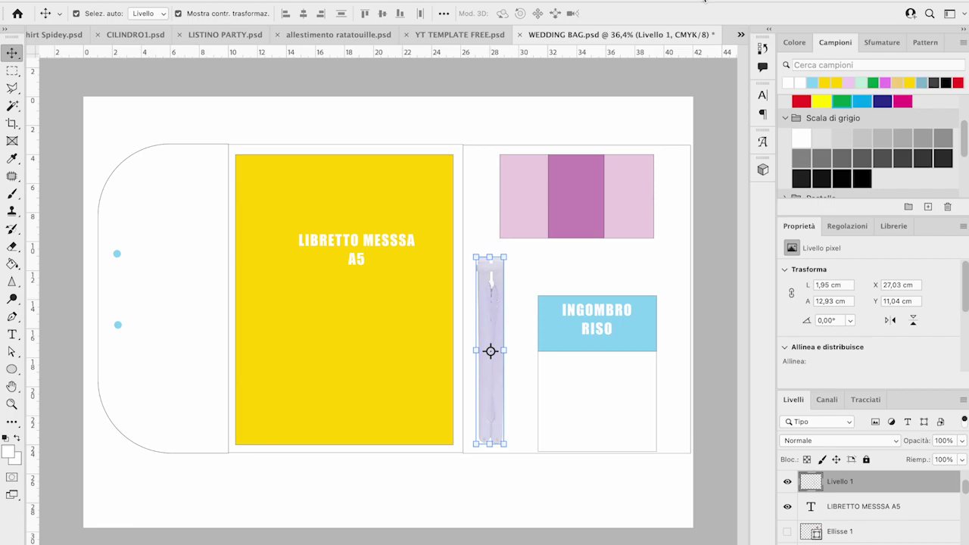
Open the open-fan photo from the desktop to examine its shape, then return to the bag template
left_click_drag(704, 8, 698, 86)
left_click_drag(680, 159, 526, 0)
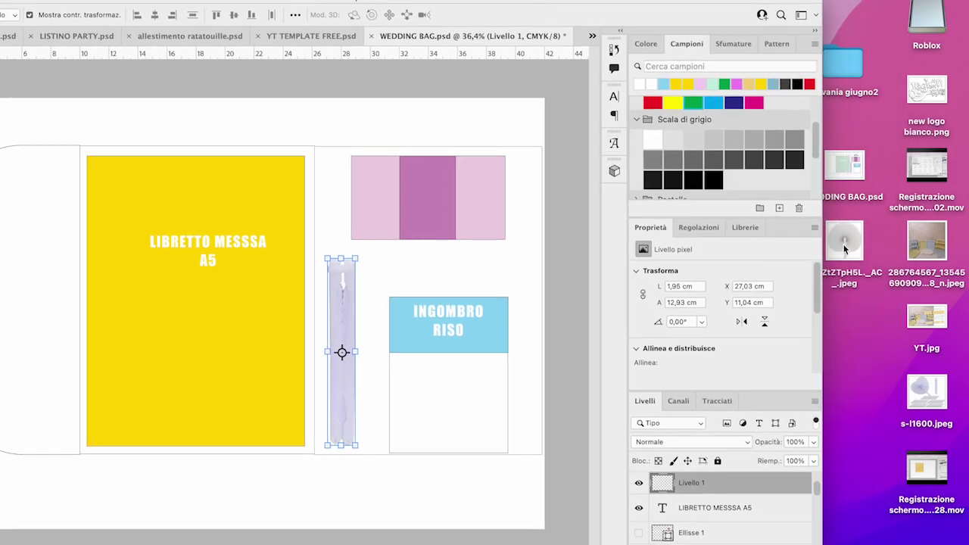
double_click(845, 246)
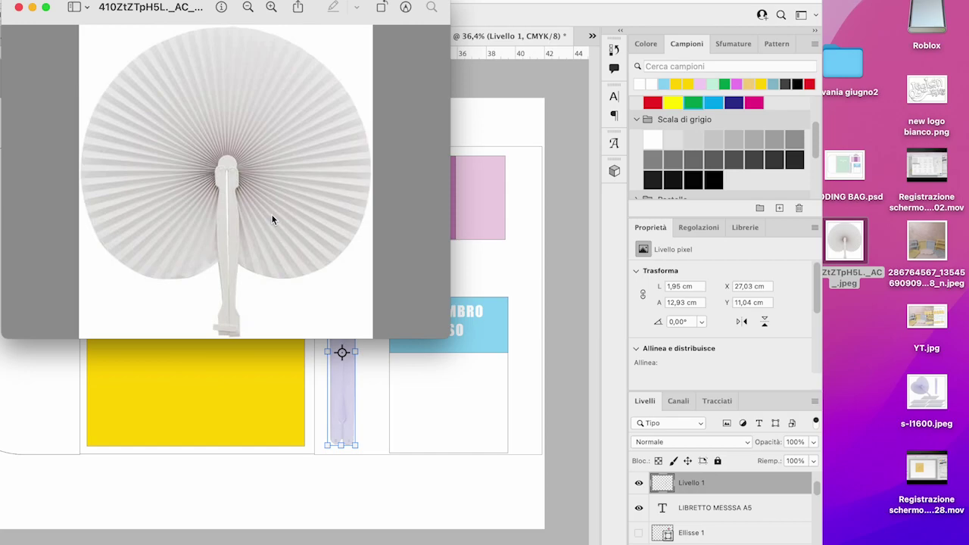
left_click(19, 7)
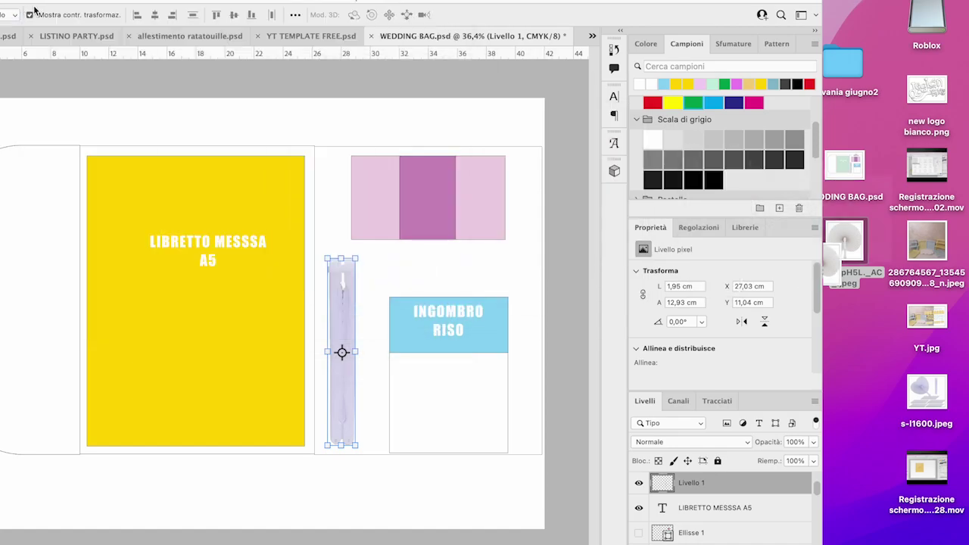
left_click_drag(257, 4, 398, 4)
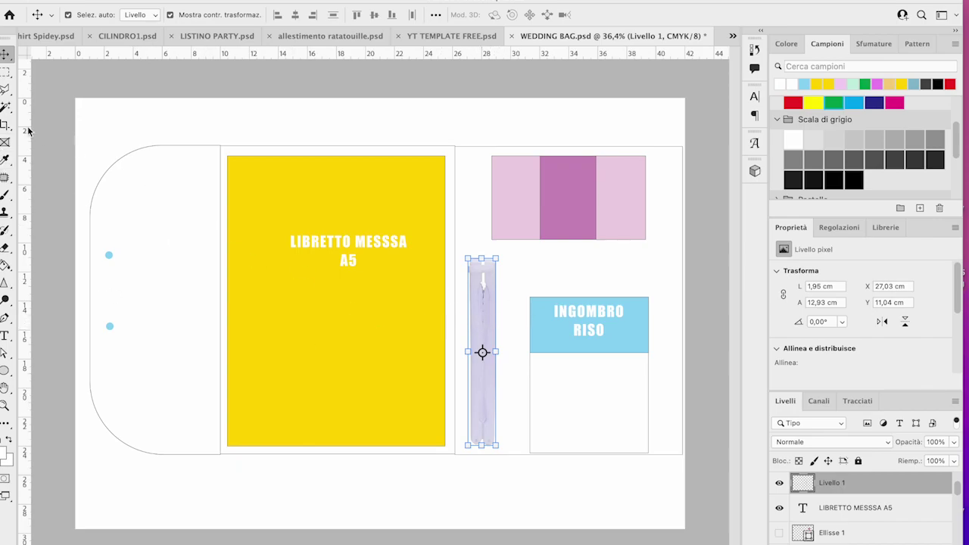
Draw a rectangle about 1.9 cm wide and 4.1 cm high across the folded fan and fill it with light blue
left_click(6, 71)
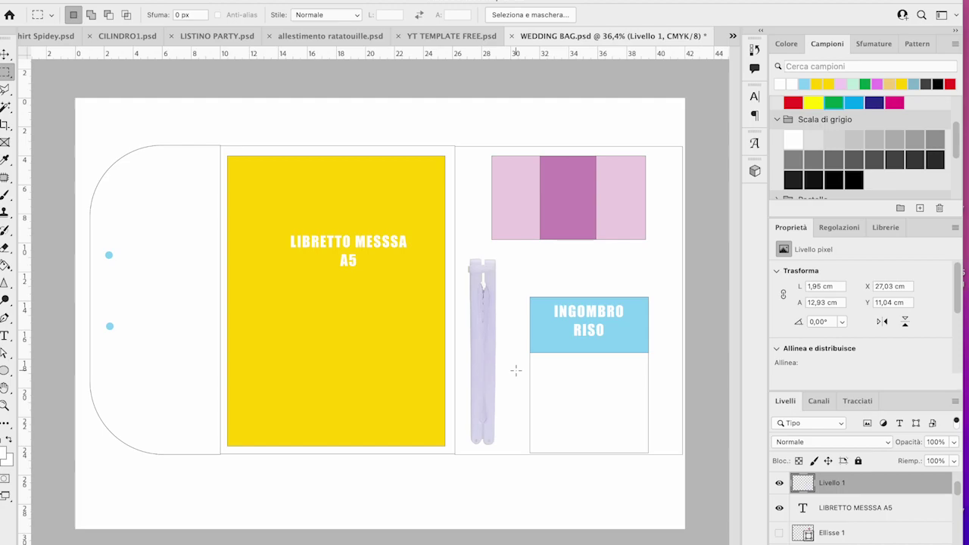
key("u")
left_click_drag(468, 326, 498, 386)
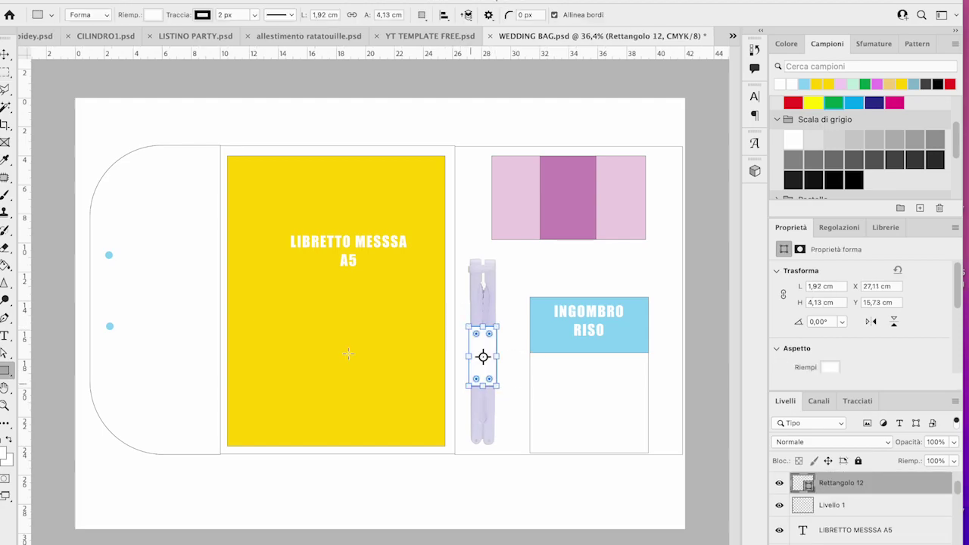
left_click(806, 83)
left_click(8, 72)
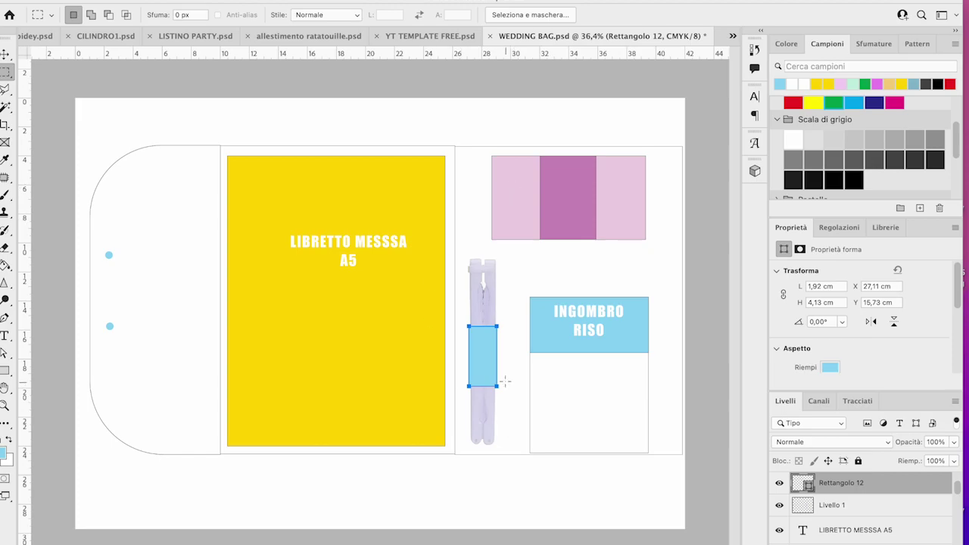
left_click(6, 54)
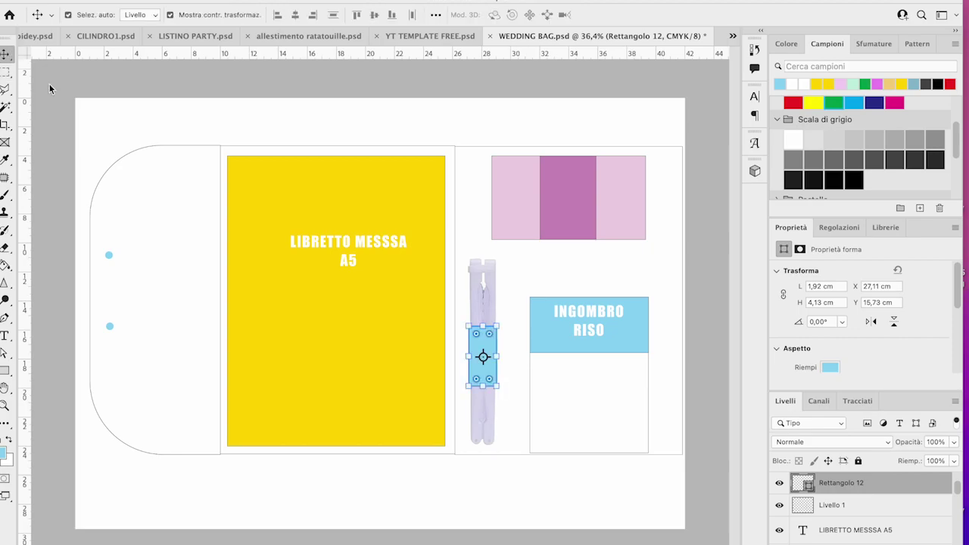
Delete the INGOMBRO RISO label and stack a copy of its light blue rectangle edge to edge with the original
left_click(619, 331)
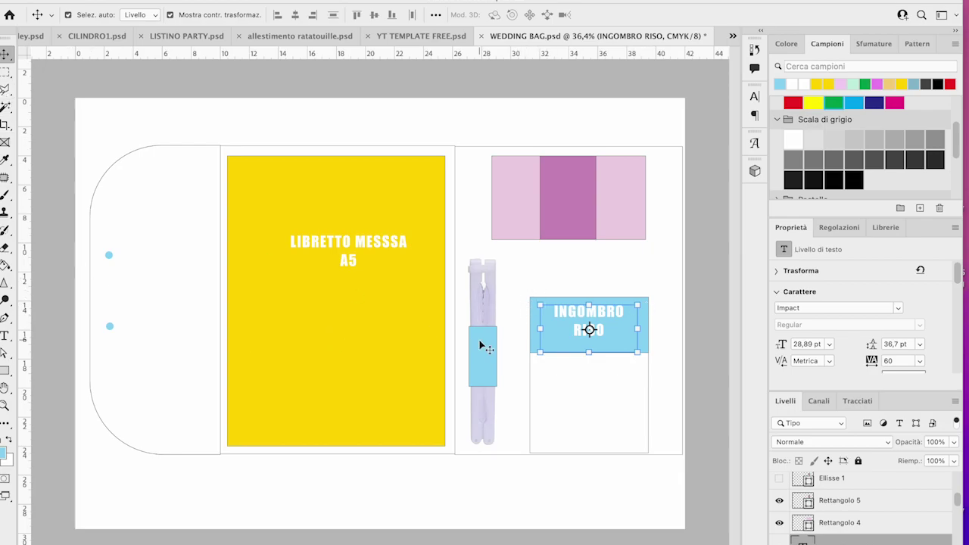
left_click(613, 329)
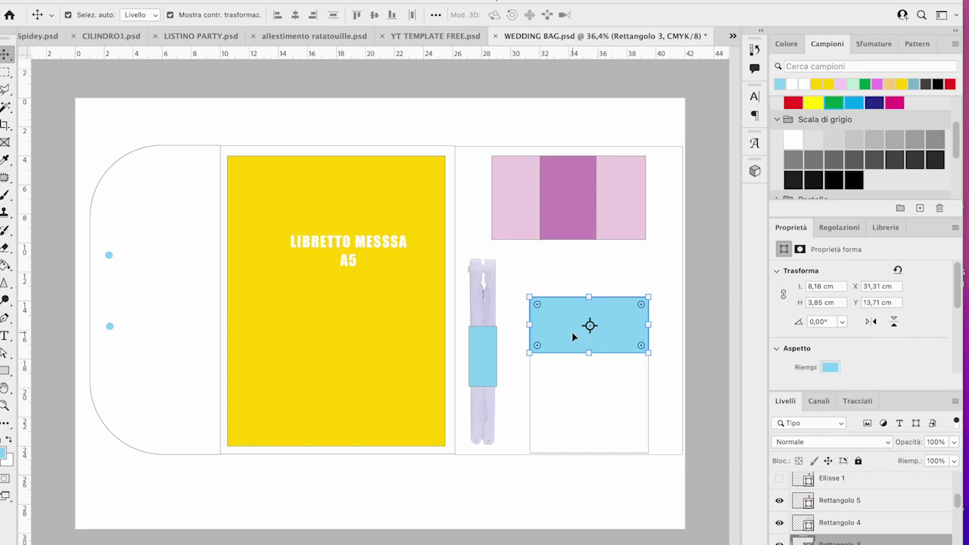
left_click_drag(555, 326, 616, 363)
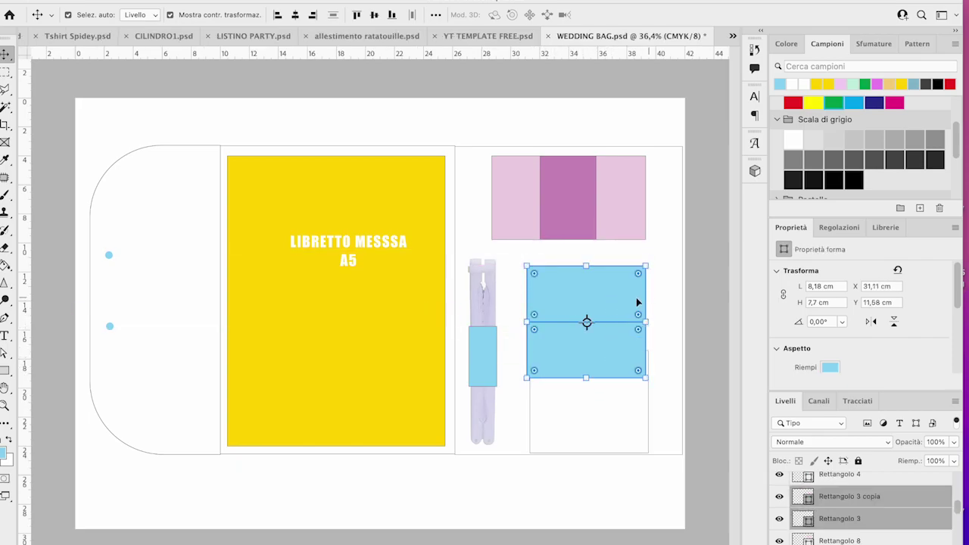
left_click(10, 69)
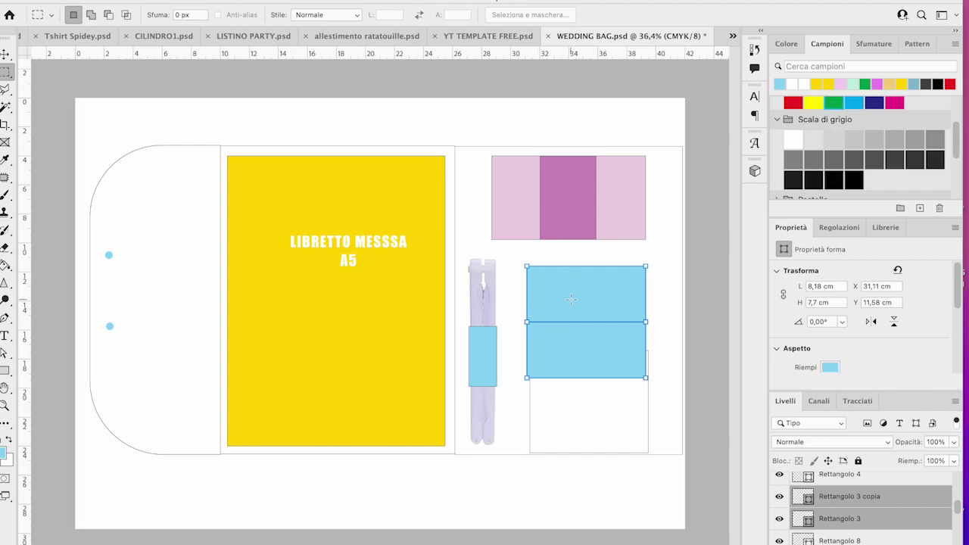
Move the two stacked light blue rectangles up to about X 31.3 cm, Y 11 cm, aligned with the outlined rectangle below
left_click(573, 368)
left_click(5, 54)
mouse_move(555, 350)
left_mouse_down()
mouse_move(569, 337)
mouse_move(574, 353)
left_mouse_up()
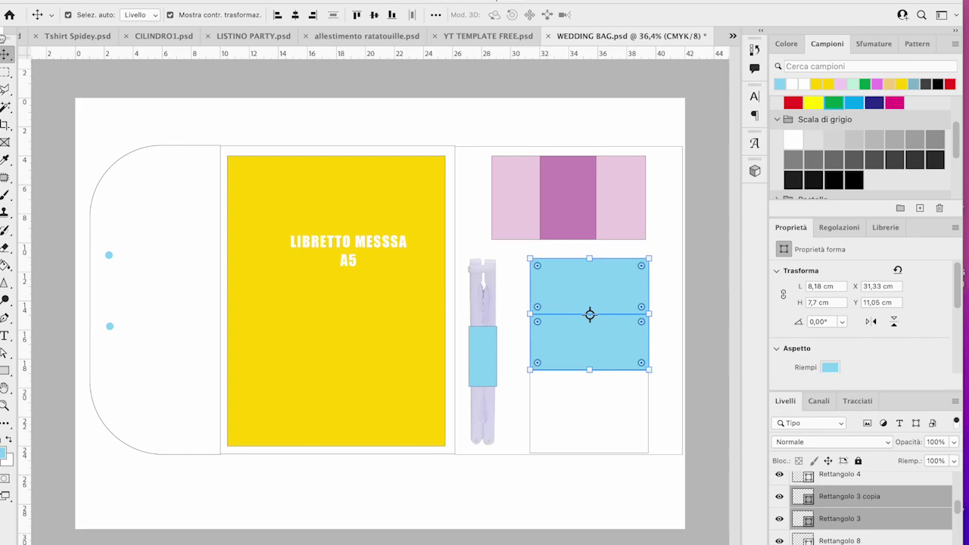
key("m")
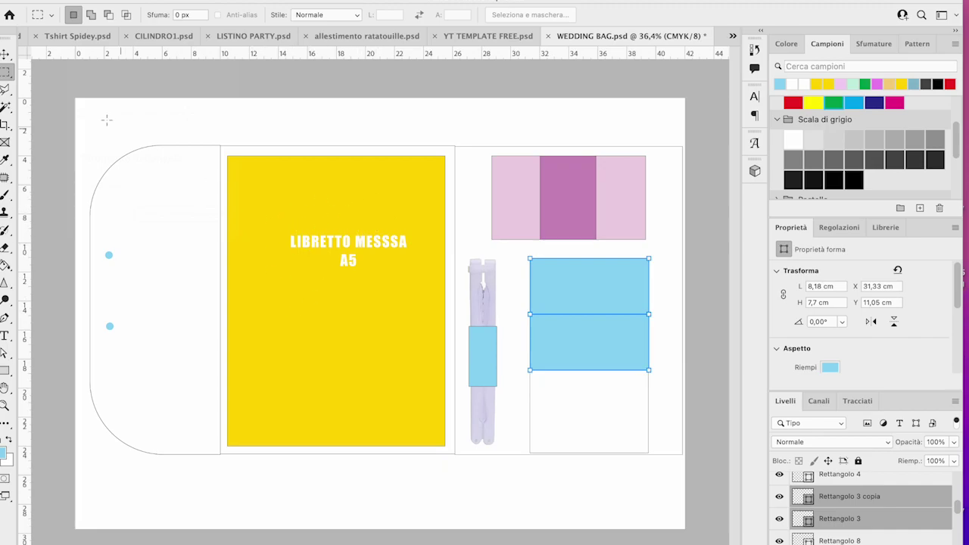
key("v")
left_click(332, 244)
double_click(331, 244)
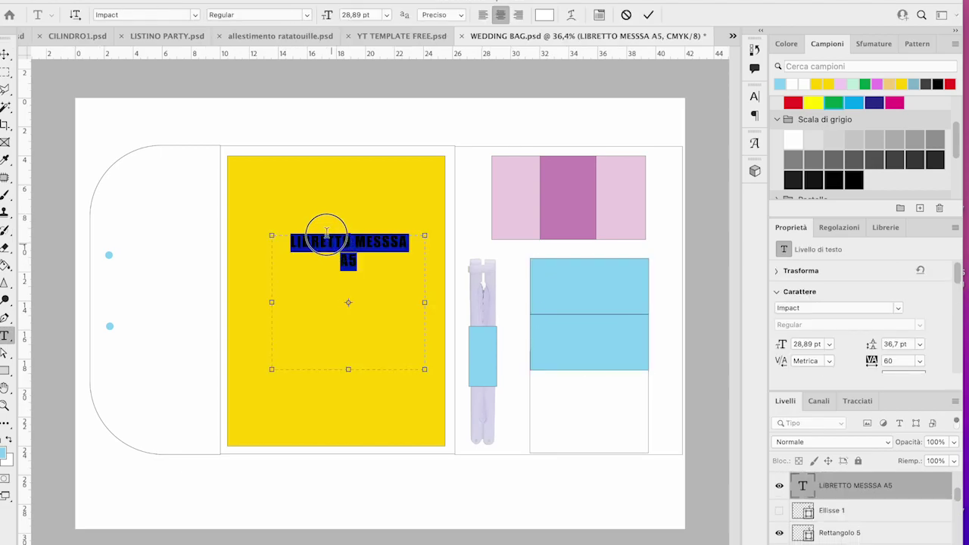
key("Escape")
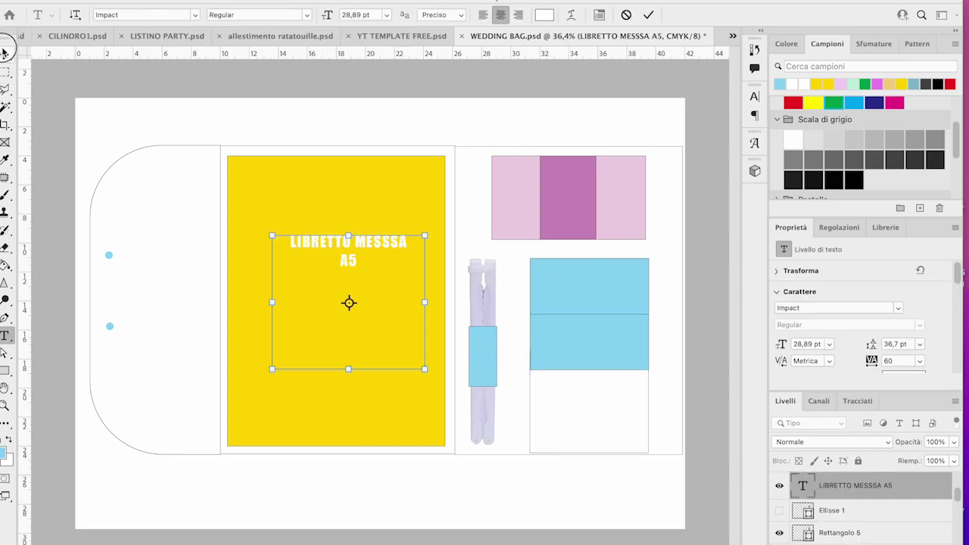
Try the LIBRETTO MESSSA A5 label in the upper part, the middle and near the lower edge of the yellow rectangle
left_click_drag(310, 244, 307, 210)
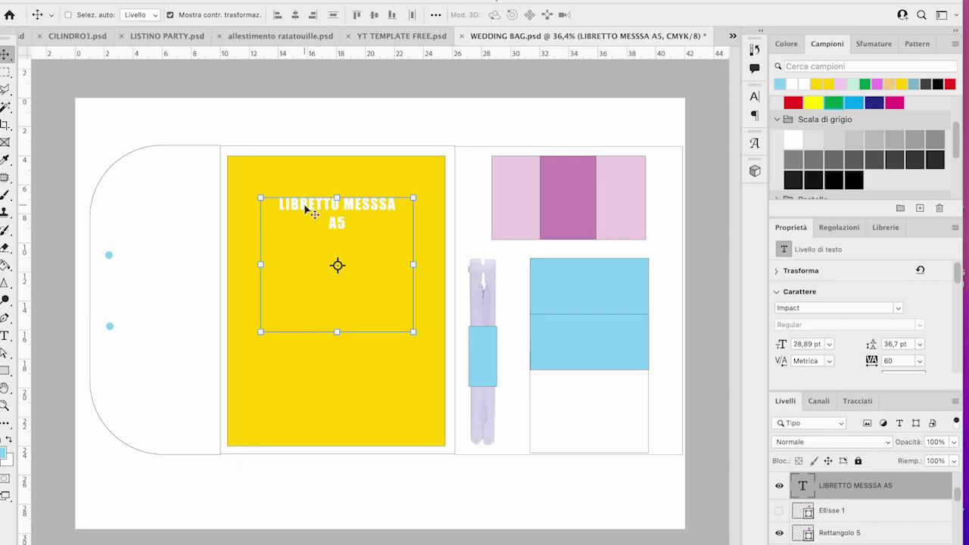
left_click_drag(307, 212, 306, 285)
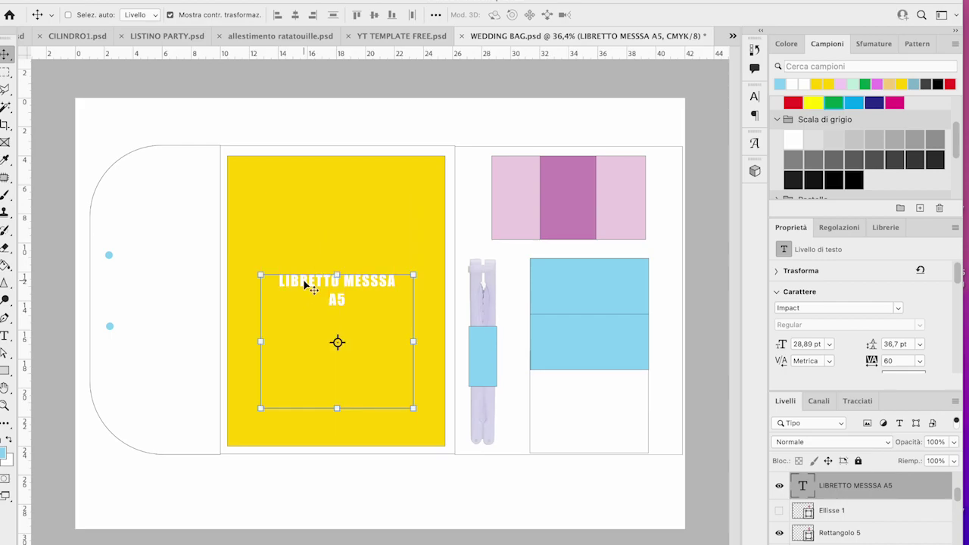
key("super+h")
key("super+h")
left_click_drag(305, 282, 301, 397)
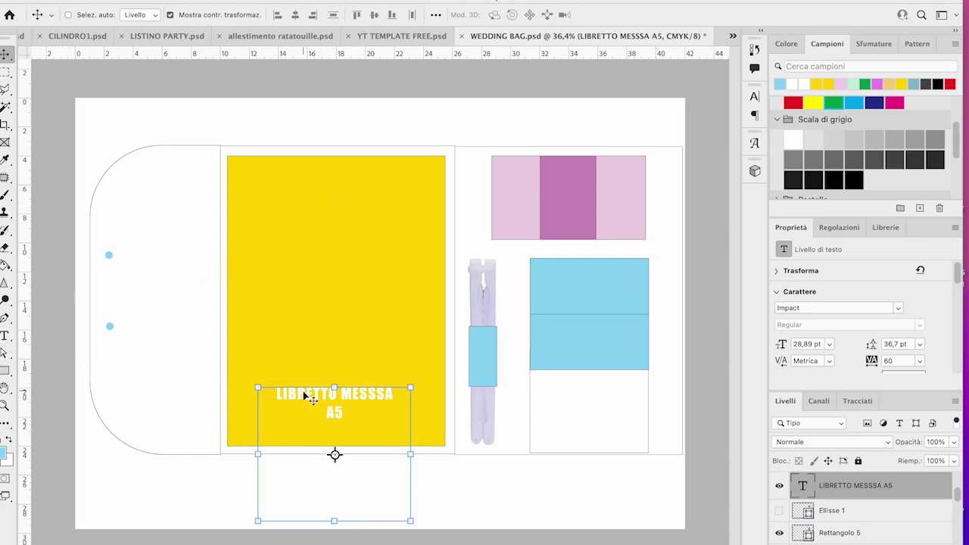
key("super+h")
key("super+h")
Place the LIBRETTO MESSSA A5 label horizontally centred in the lower third of the yellow rectangle
left_click_drag(311, 398, 312, 356)
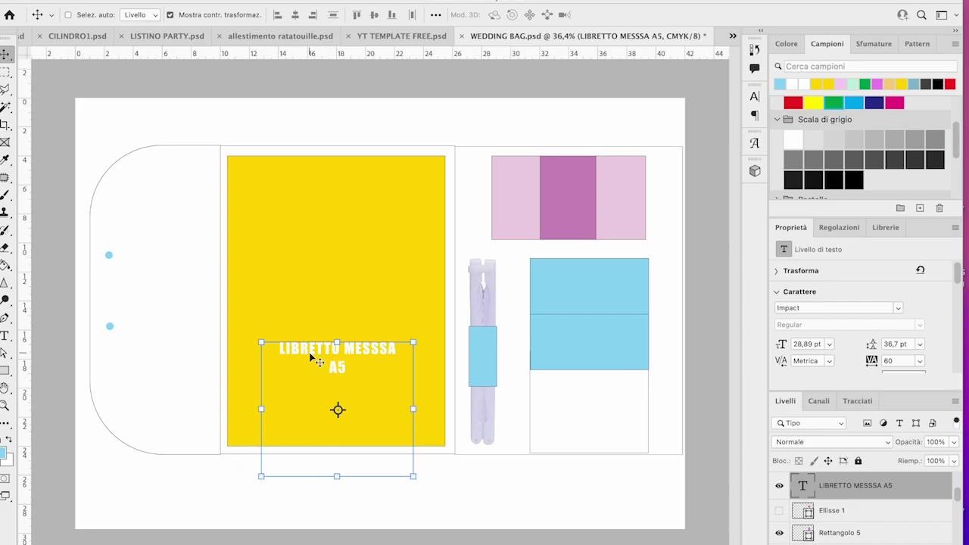
left_click(5, 338)
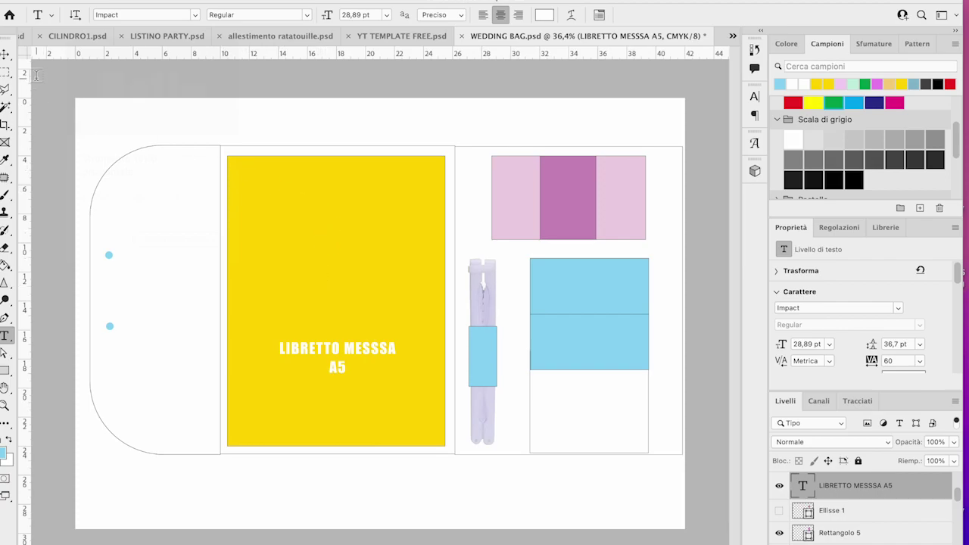
left_click(9, 77)
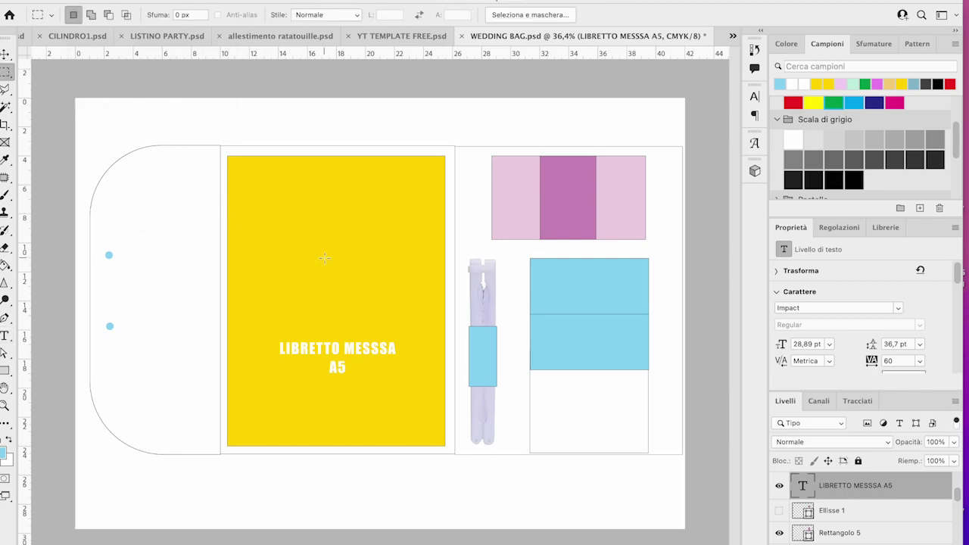